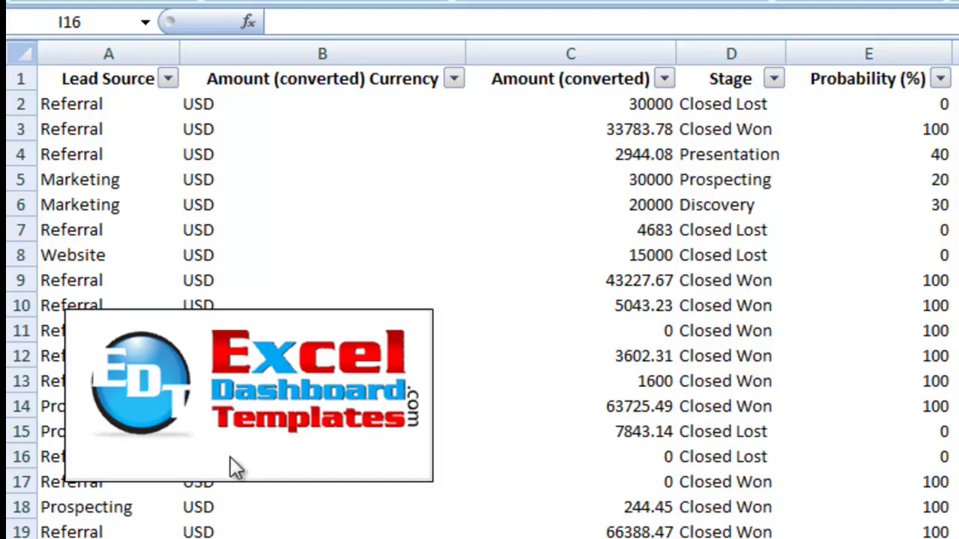
click(216, 433)
click(336, 436)
click(372, 234)
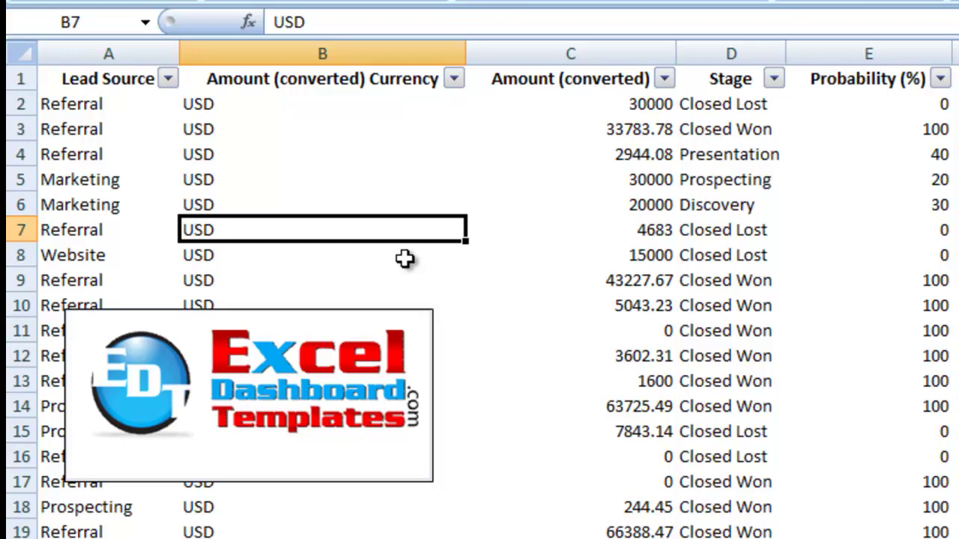
- Enter the formula =sum(C3:C5) in cell B4
click(283, 144)
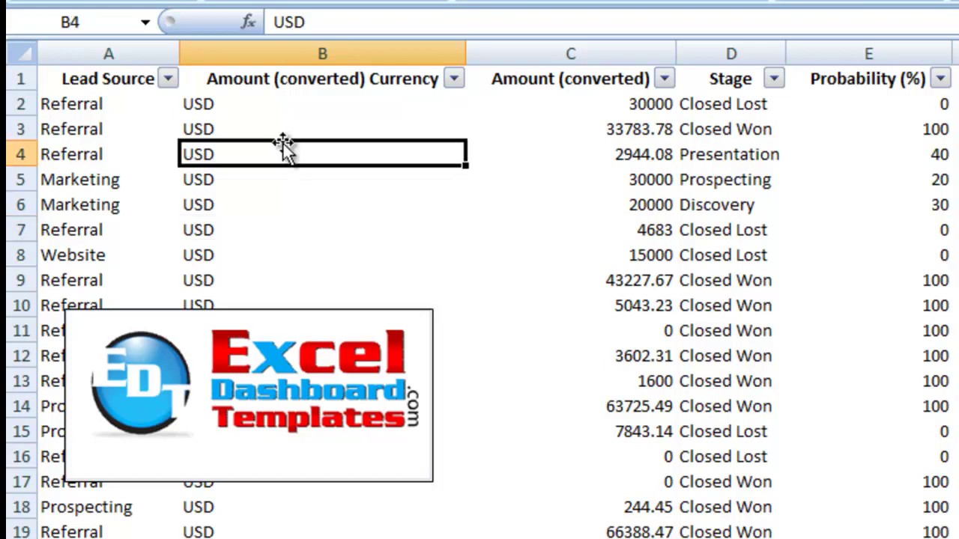
text(=sum()
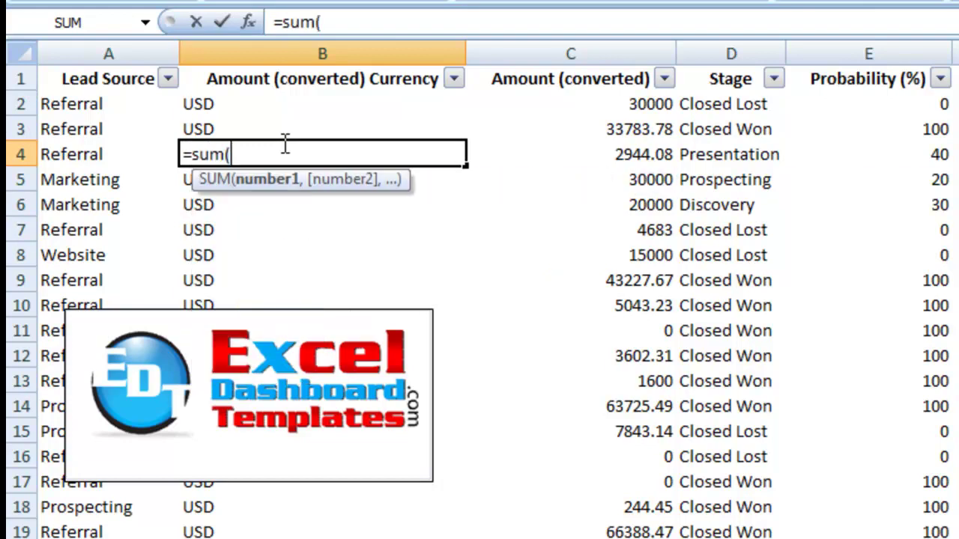
drag(611, 132, 611, 177)
text())
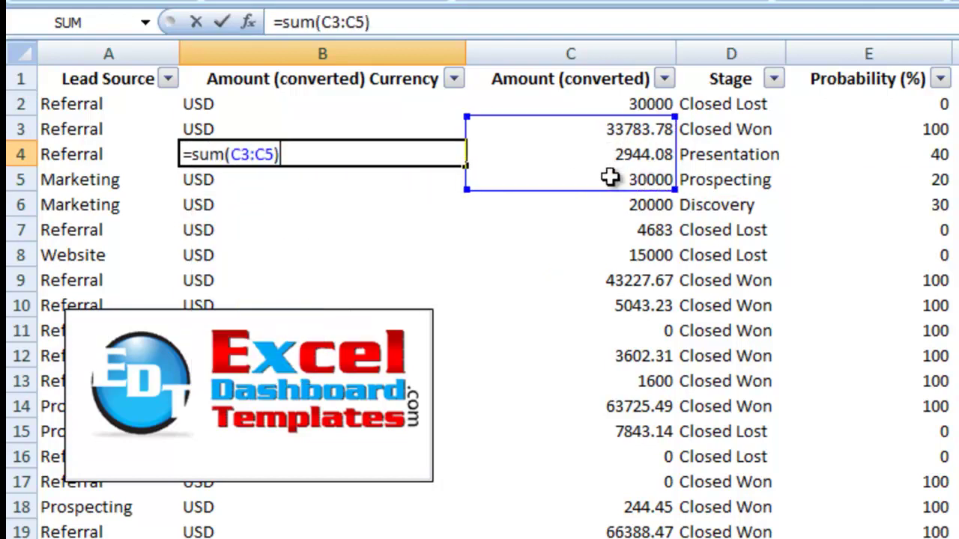
key(Return)
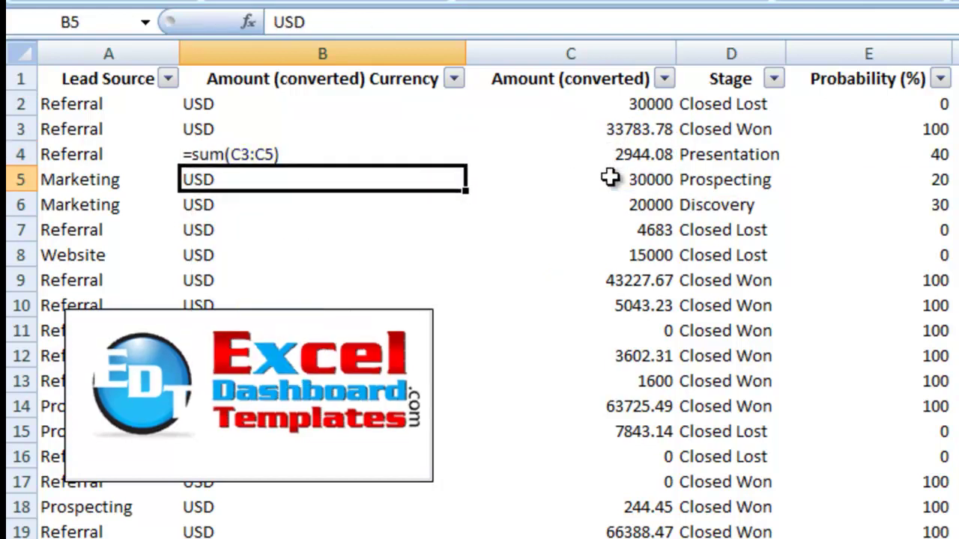
click(253, 156)
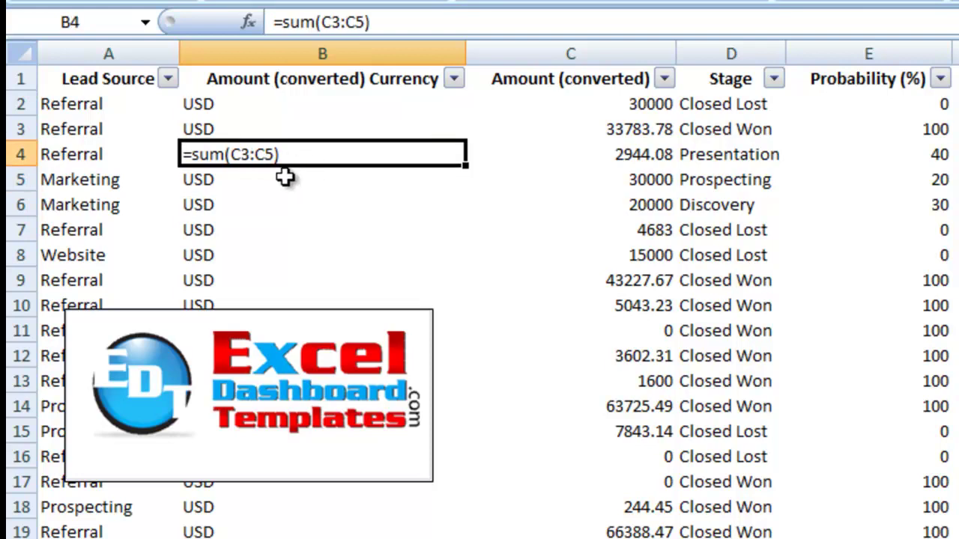
- Enter the formula =c4*5 in cell B5
click(285, 177)
text(=c$)
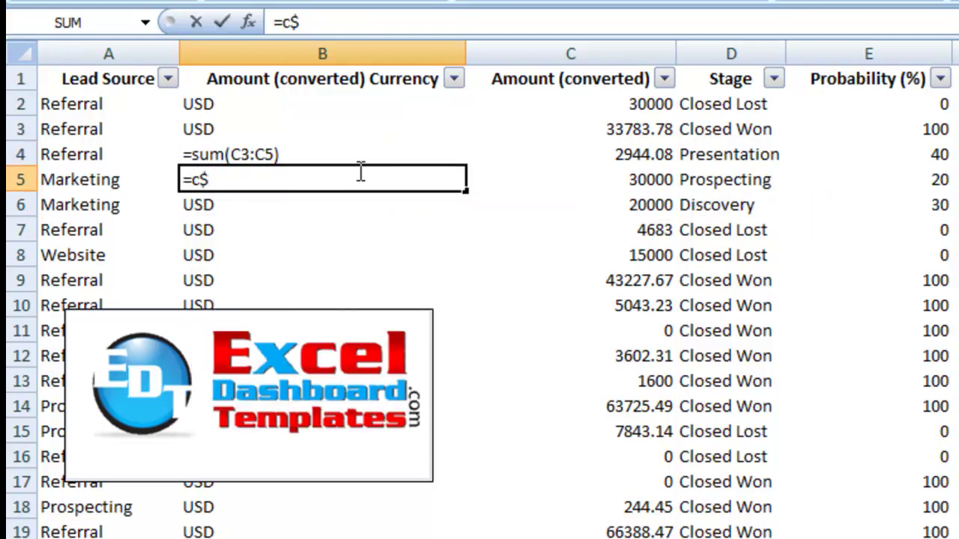
key(BackSpace)
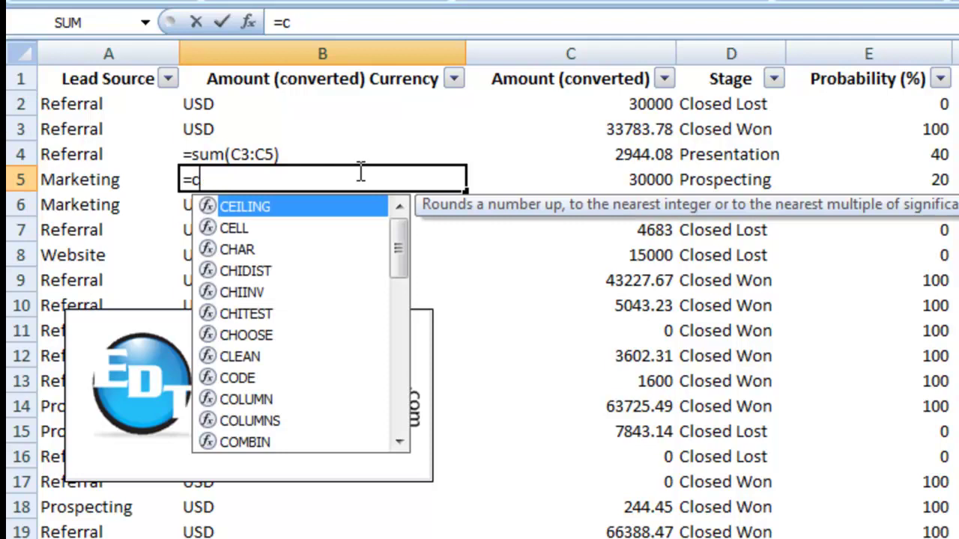
text(4*5)
key(Return)
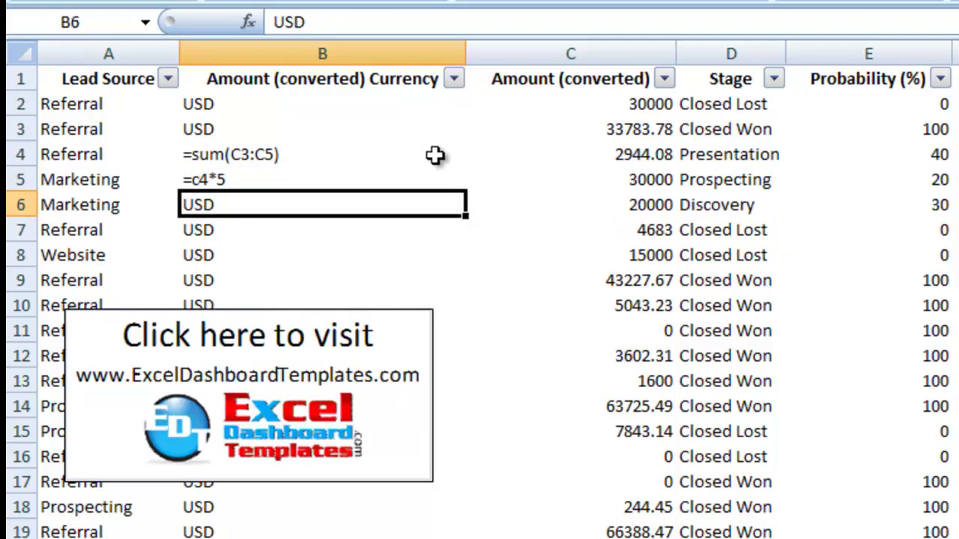
click(297, 158)
click(297, 182)
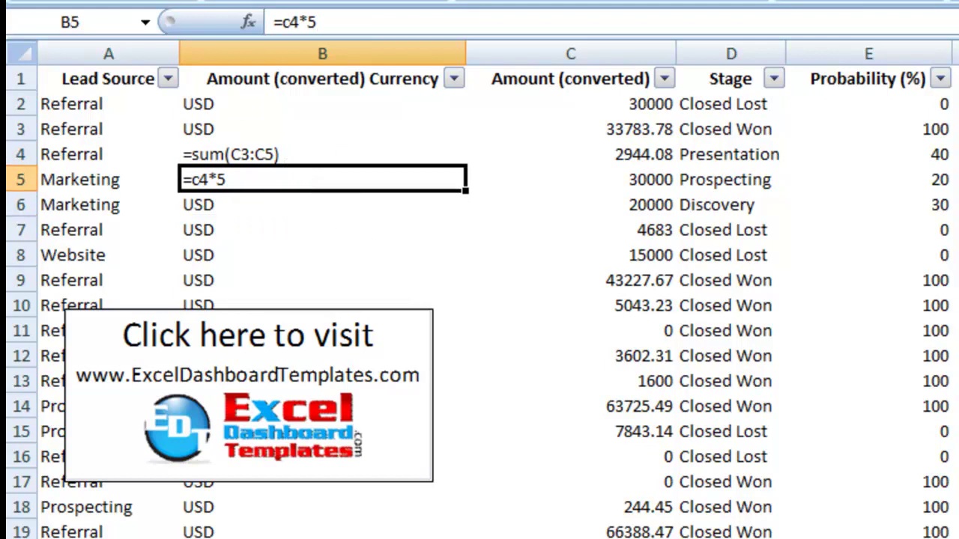
- Change the number format of cells B4:B5 to Number
drag(325, 139, 318, 191)
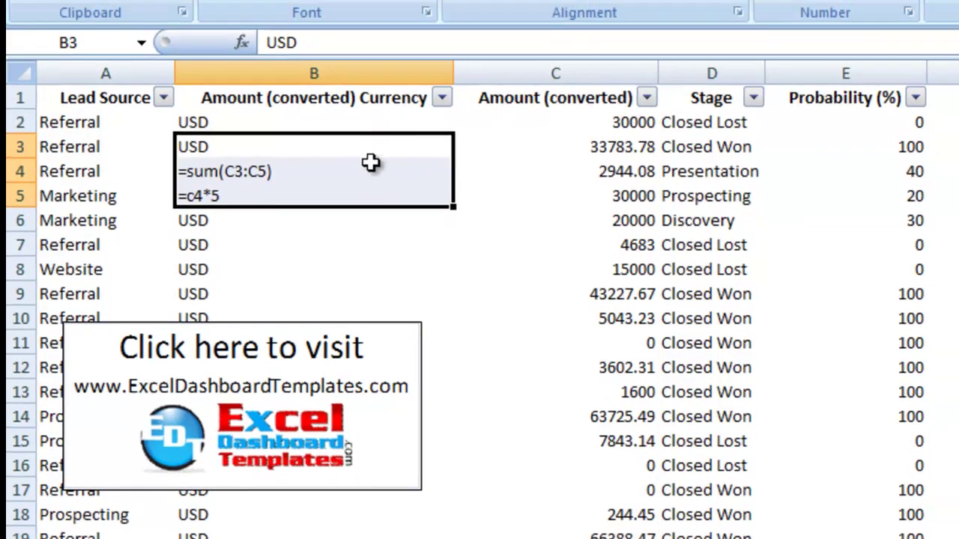
click(371, 155)
key(shift+Down)
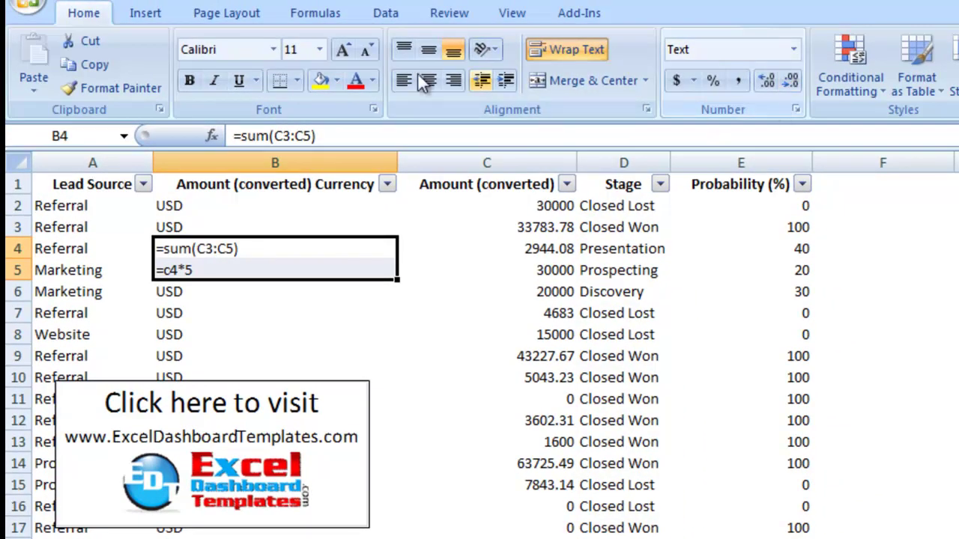
click(793, 51)
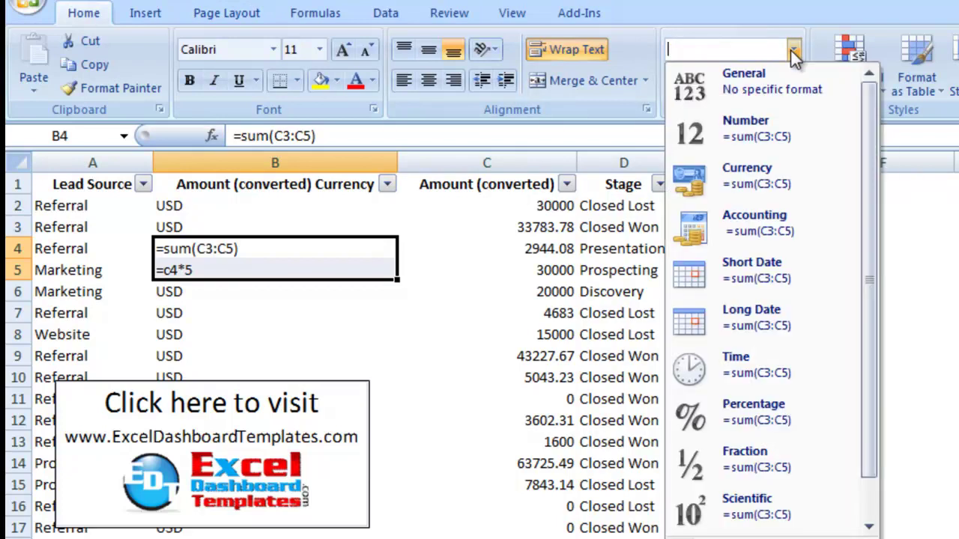
click(758, 140)
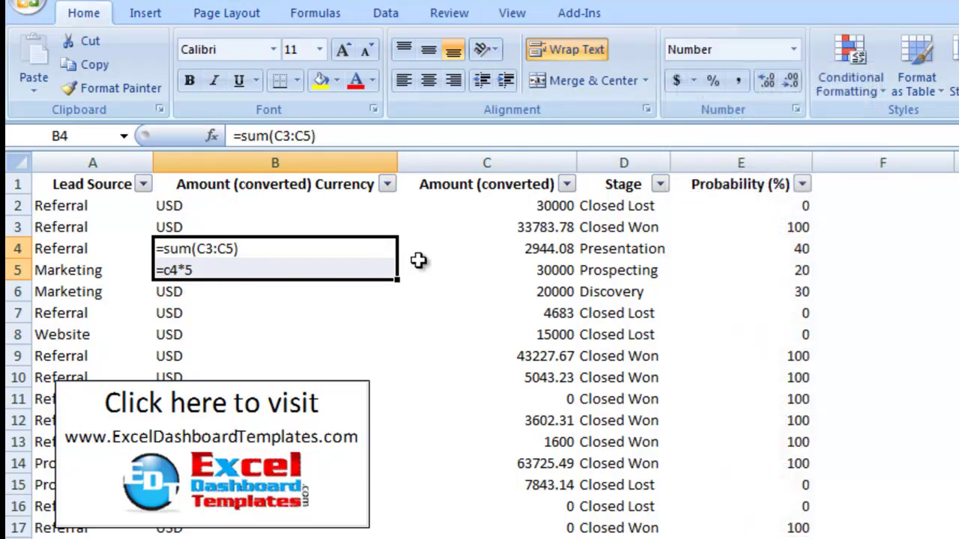
- Try to make the formulas in B4:B5 evaluate by recalculating the workbook
click(322, 265)
click(325, 245)
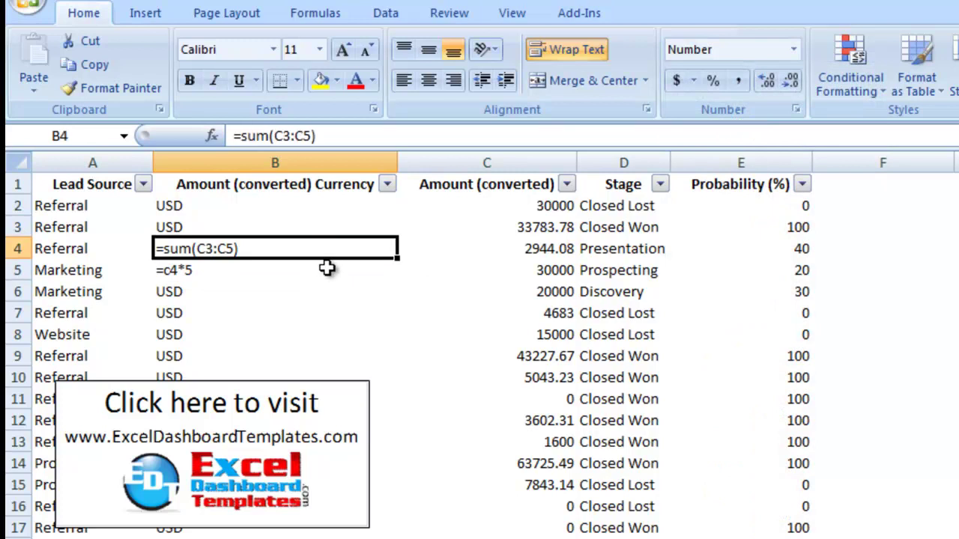
click(328, 267)
drag(327, 267, 328, 257)
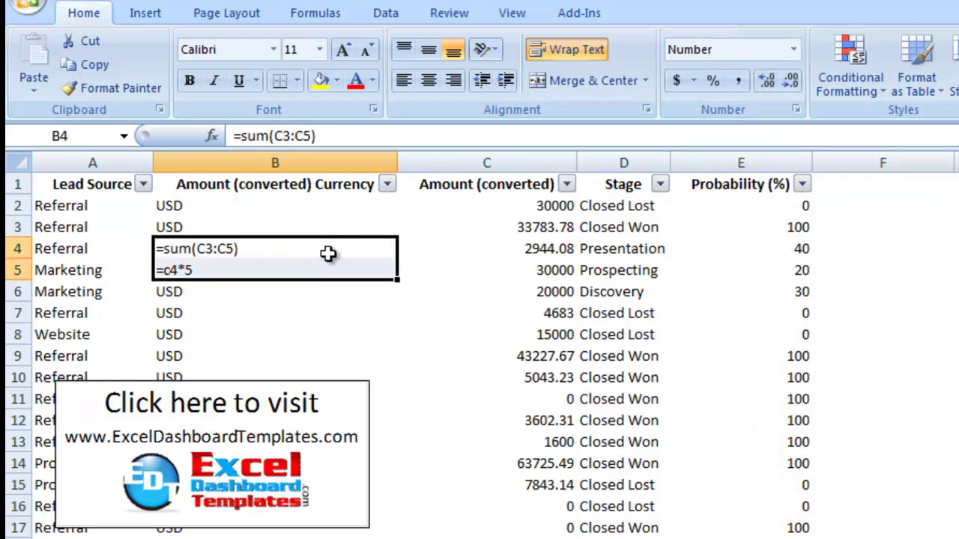
click(315, 13)
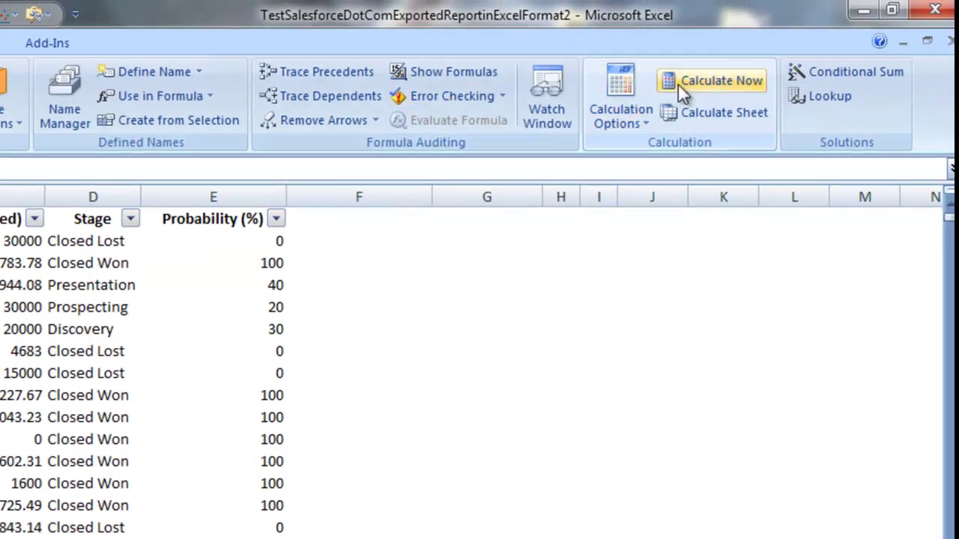
click(678, 84)
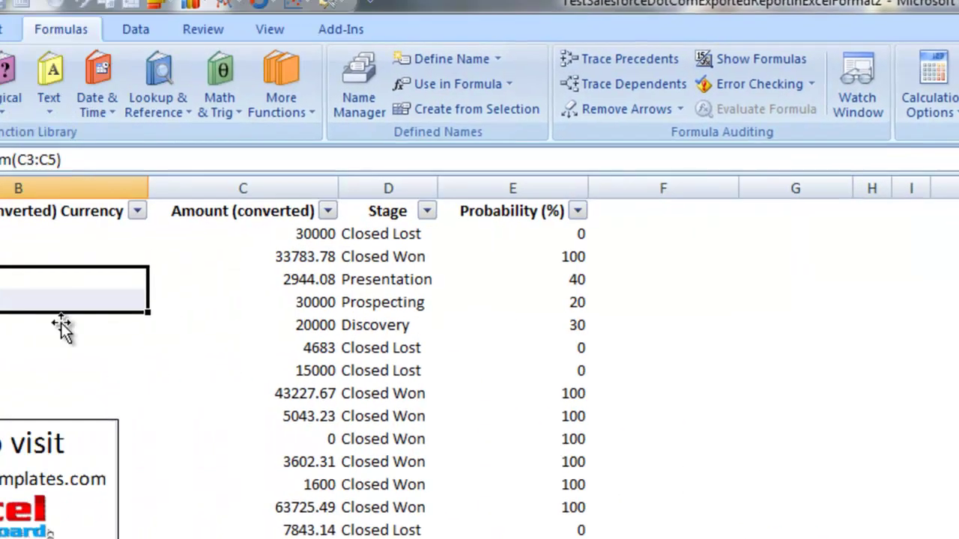
drag(59, 266, 54, 278)
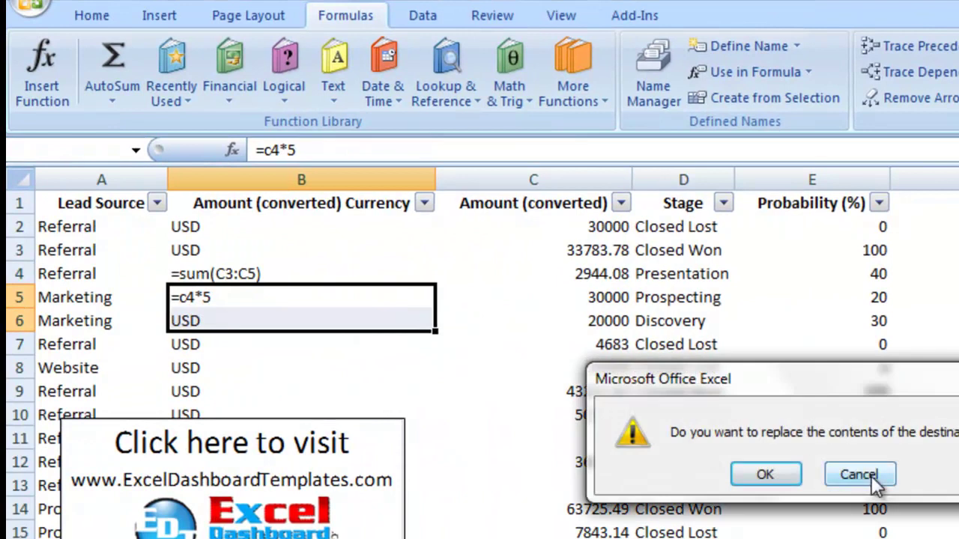
click(872, 478)
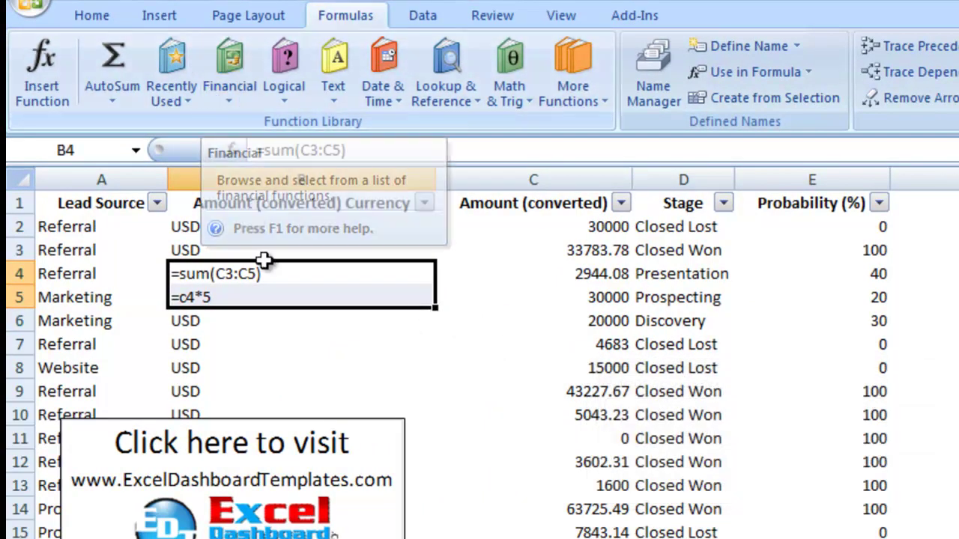
click(298, 344)
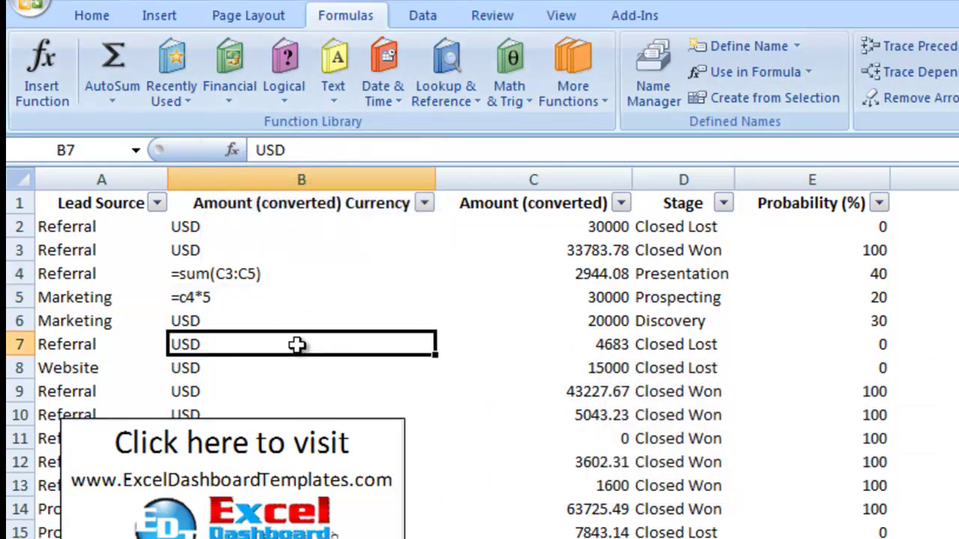
- Undo the number format change and both formula entries in cells B4 and B5
click(105, 6)
click(105, 6)
click(105, 6)
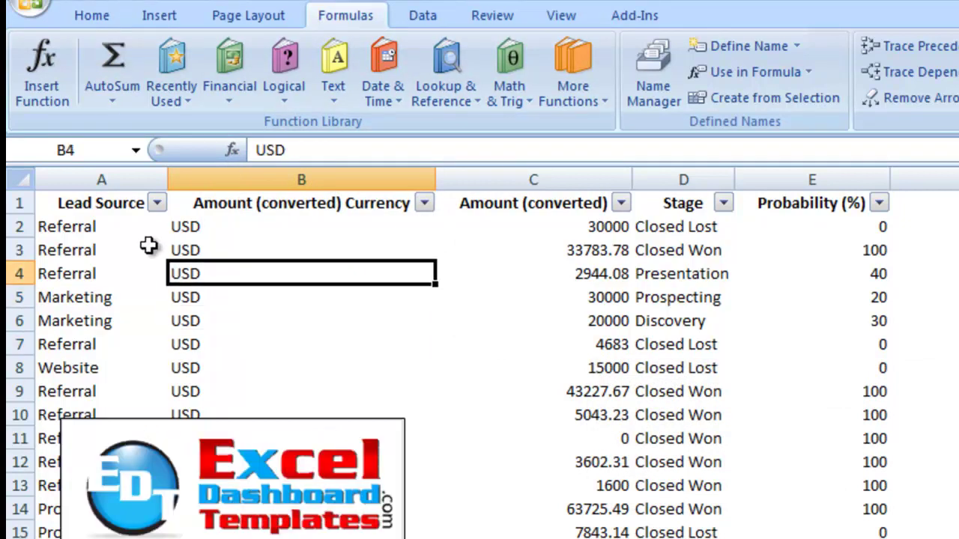
- Copy the report range A1:E8 and paste it normally into a new workbook at A1
drag(125, 206, 803, 365)
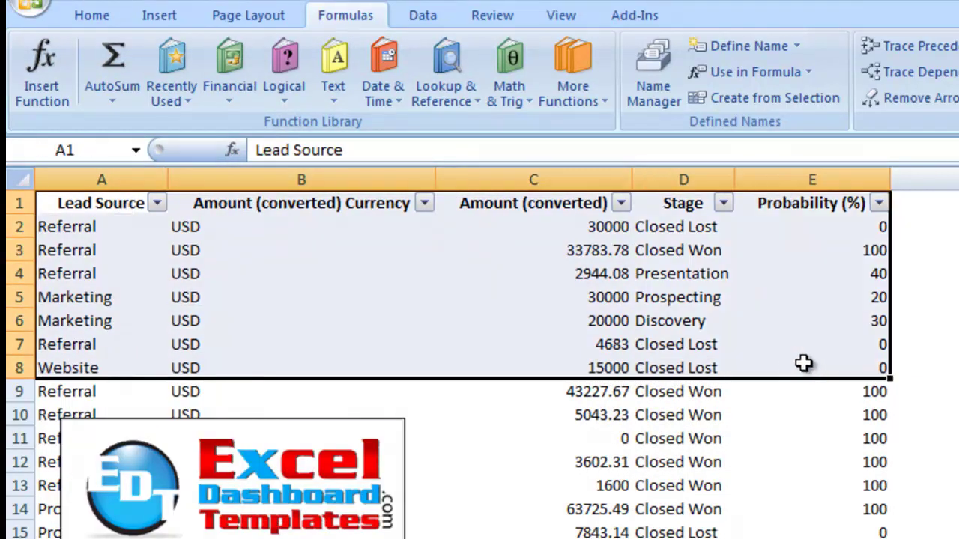
key(ctrl+c)
key(ctrl+n)
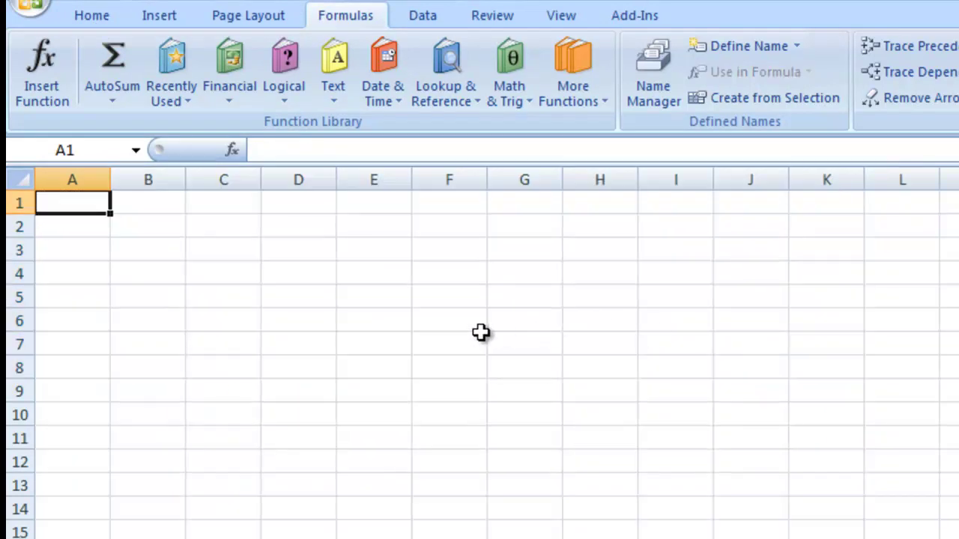
key(ctrl+v)
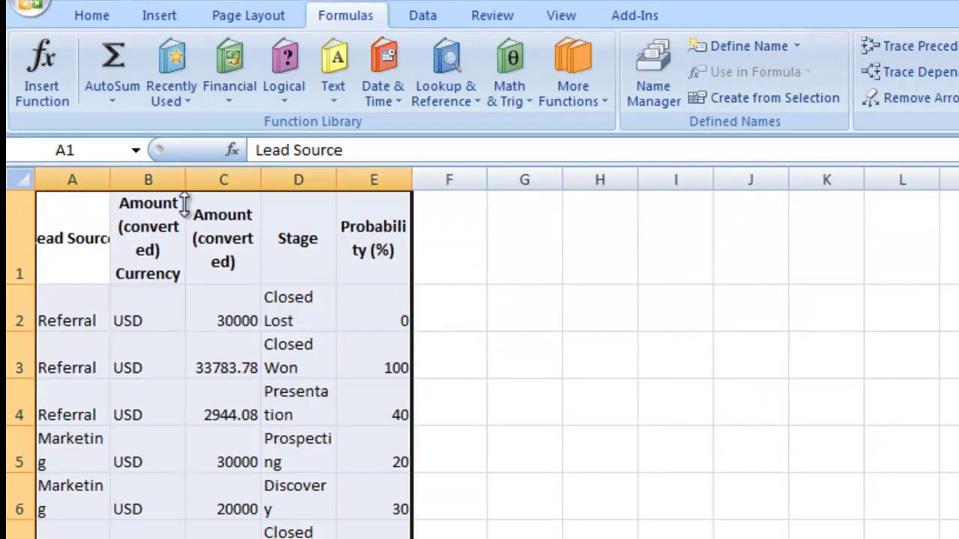
- Enter a SUM formula in B2 of the pasted copy covering the amounts from C2 downward, and widen column B
click(149, 240)
click(155, 320)
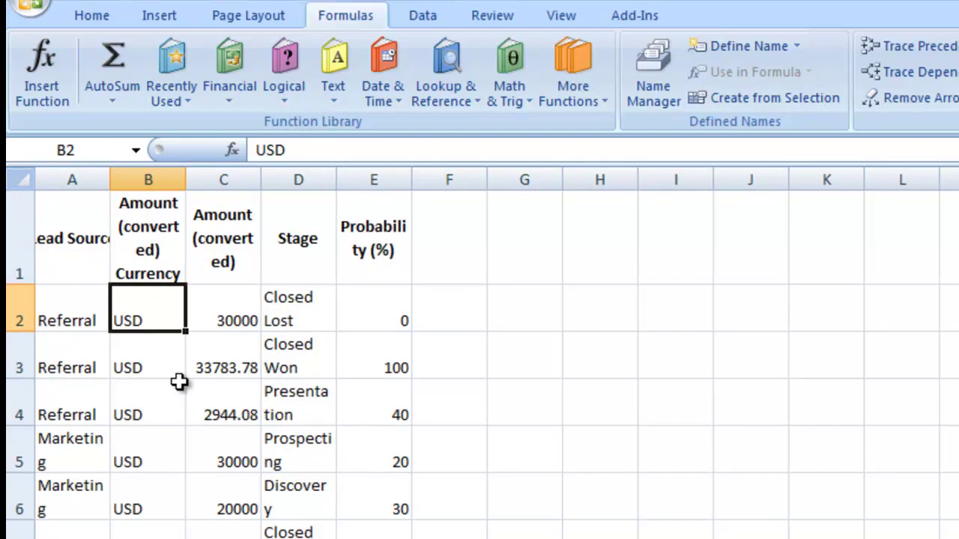
text(=sum()
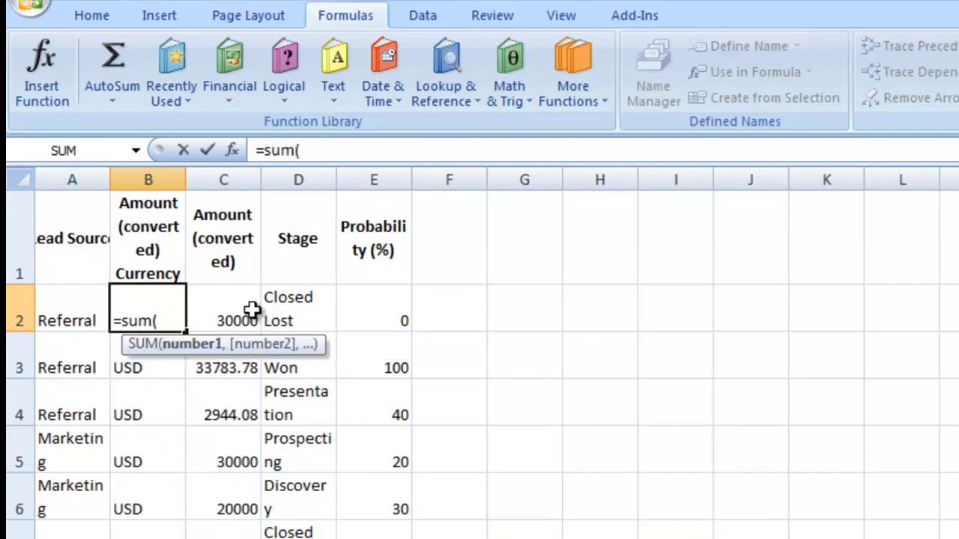
drag(252, 315, 251, 538)
key(Return)
drag(185, 178, 227, 178)
click(188, 304)
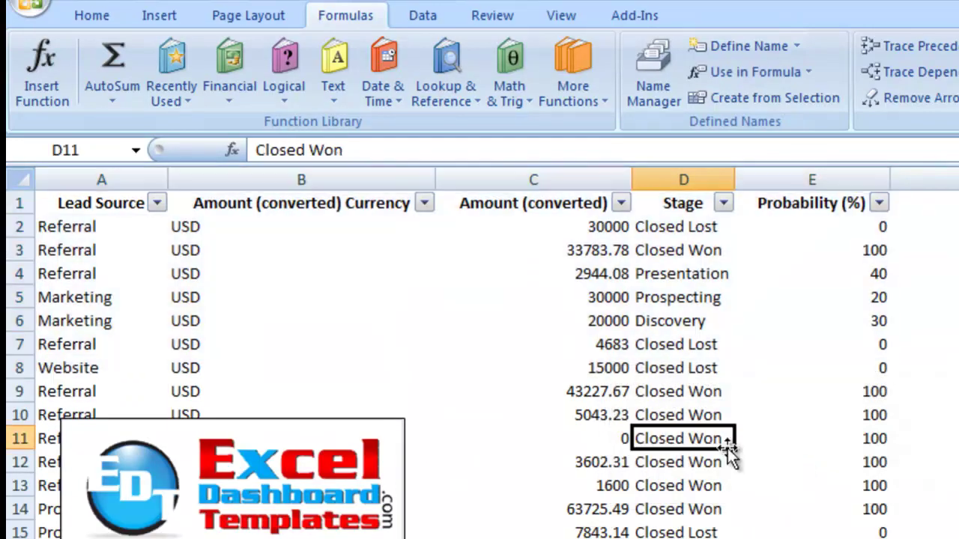
- Copy the range A1:E9 of the exported report and switch to a blank worksheet
click(71, 203)
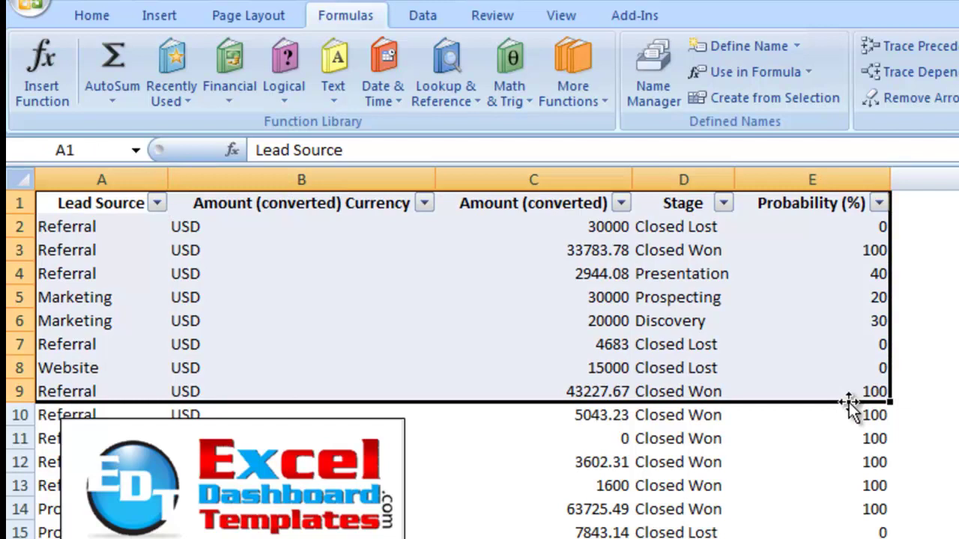
shift+click(854, 398)
key(ctrl+c)
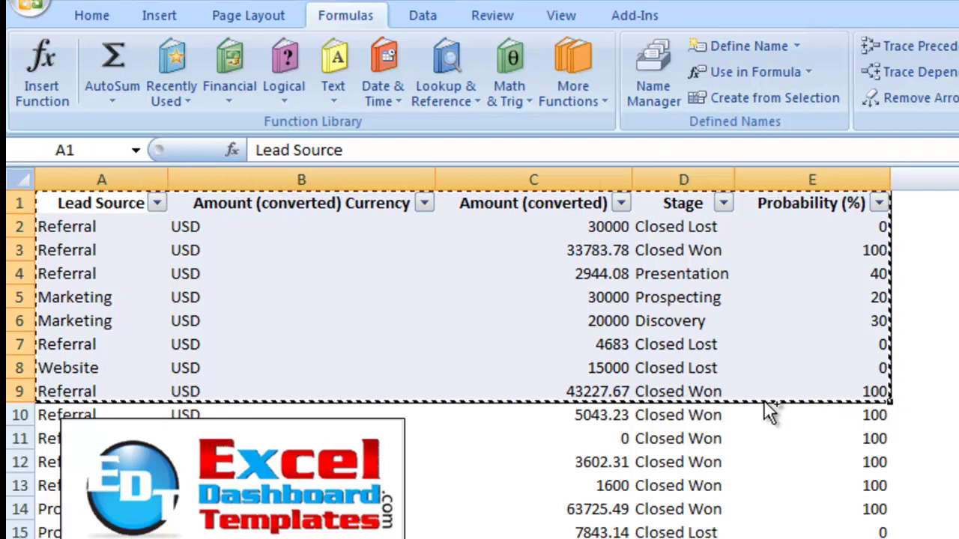
key(ctrl+Page_Down)
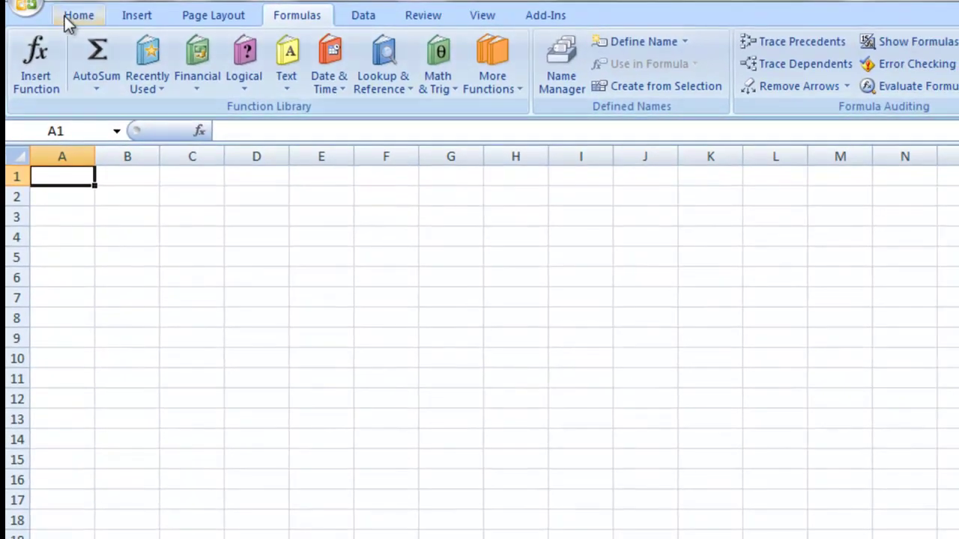
- Paste the copied report range at A1 of the blank sheet using Paste Special with the Values option
click(82, 15)
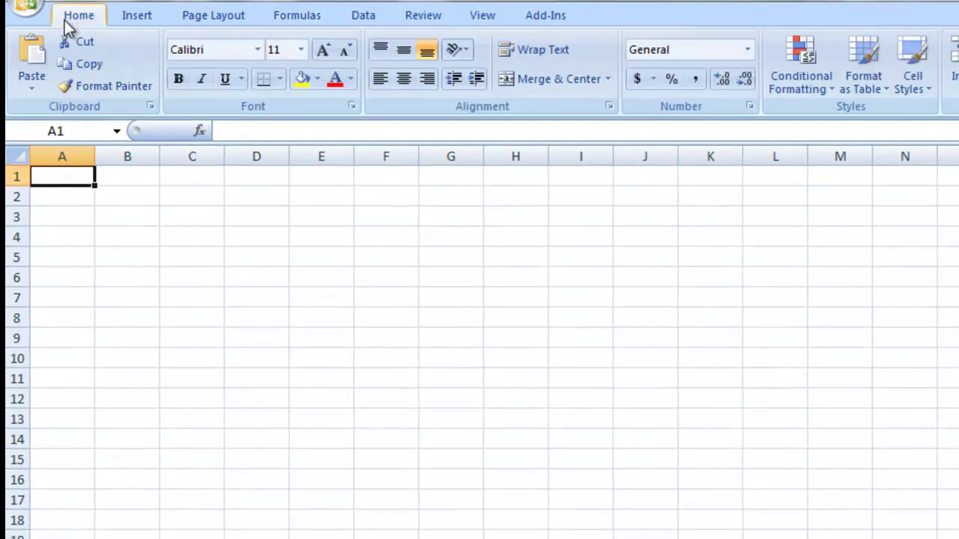
click(33, 79)
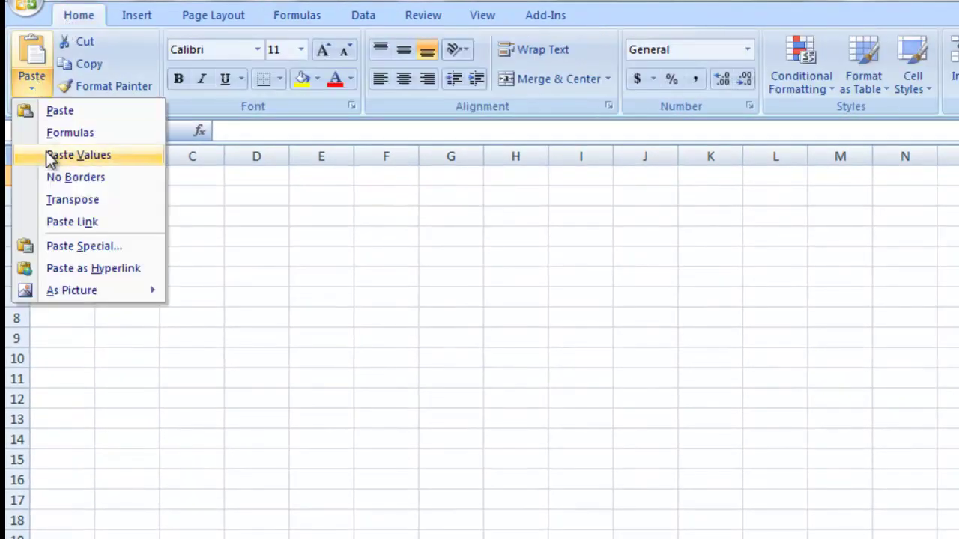
click(69, 249)
drag(392, 259, 281, 152)
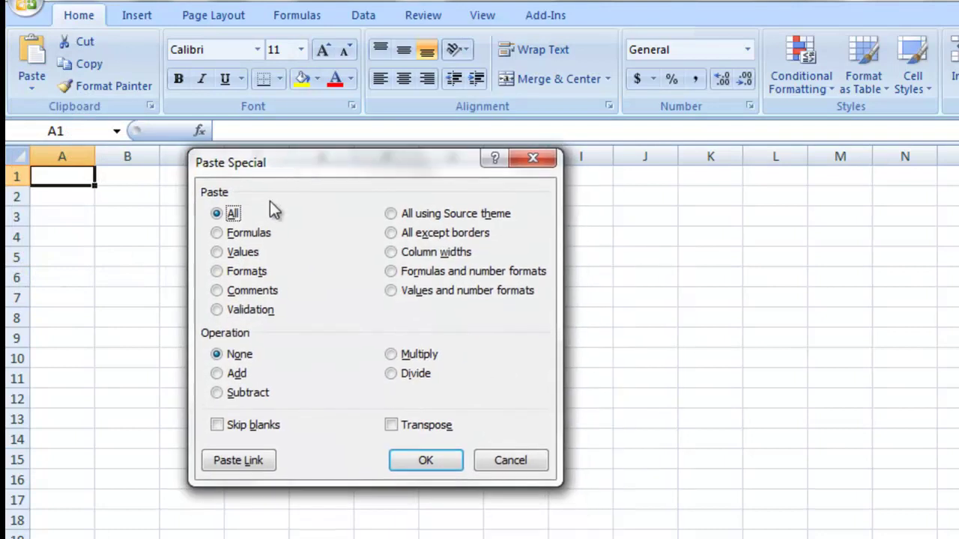
click(225, 253)
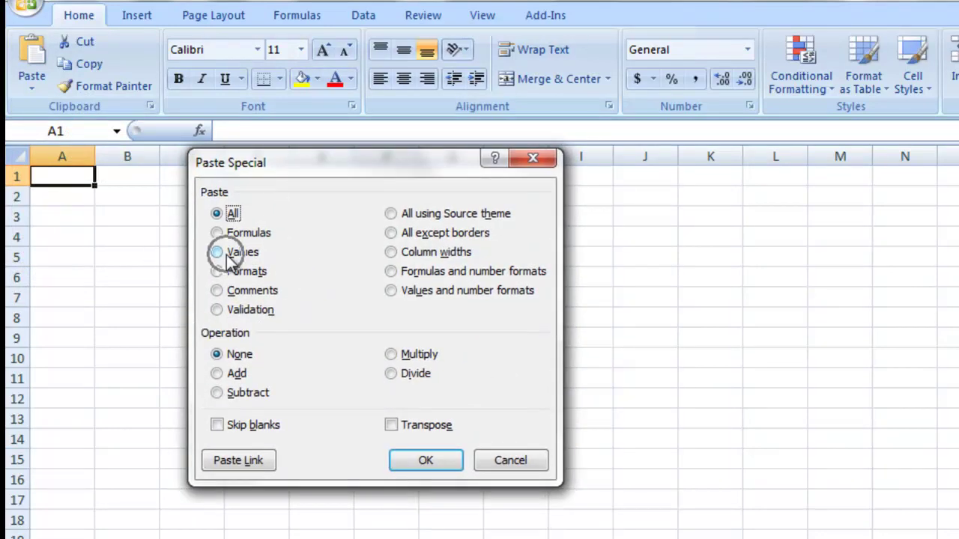
click(425, 465)
click(189, 276)
- Enter =SUM(C2:C9) in cell B3 of the pasted values and autofit column B
click(147, 222)
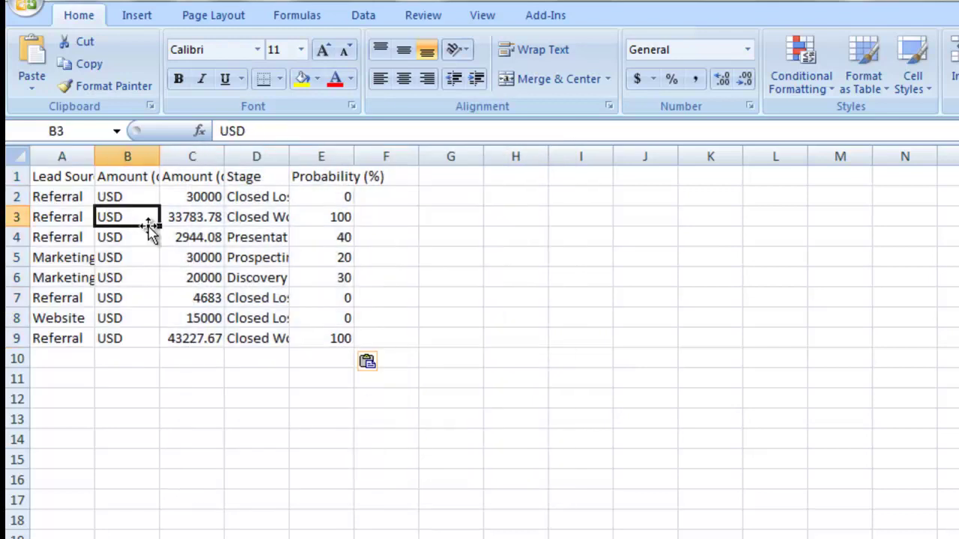
text(=sum()
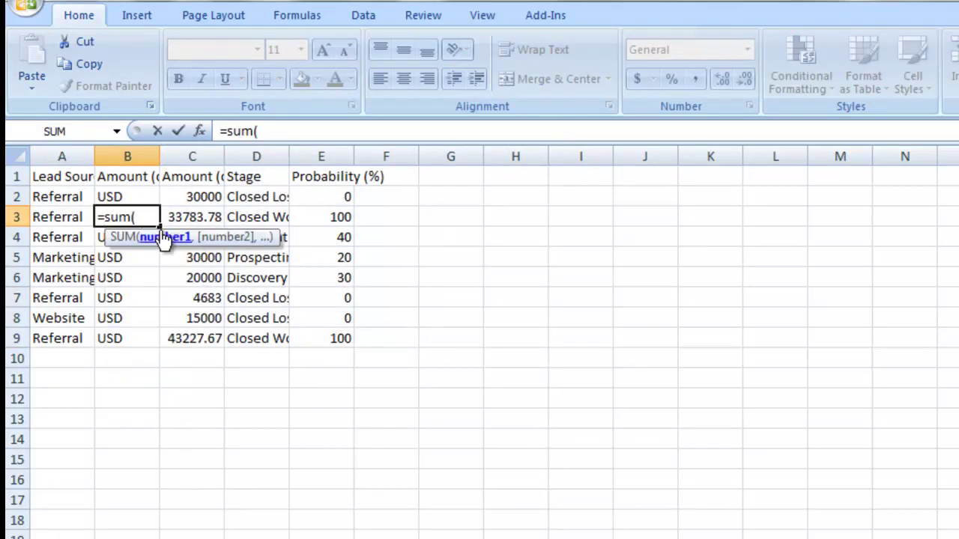
drag(193, 201, 207, 329)
text())
key(Return)
click(133, 217)
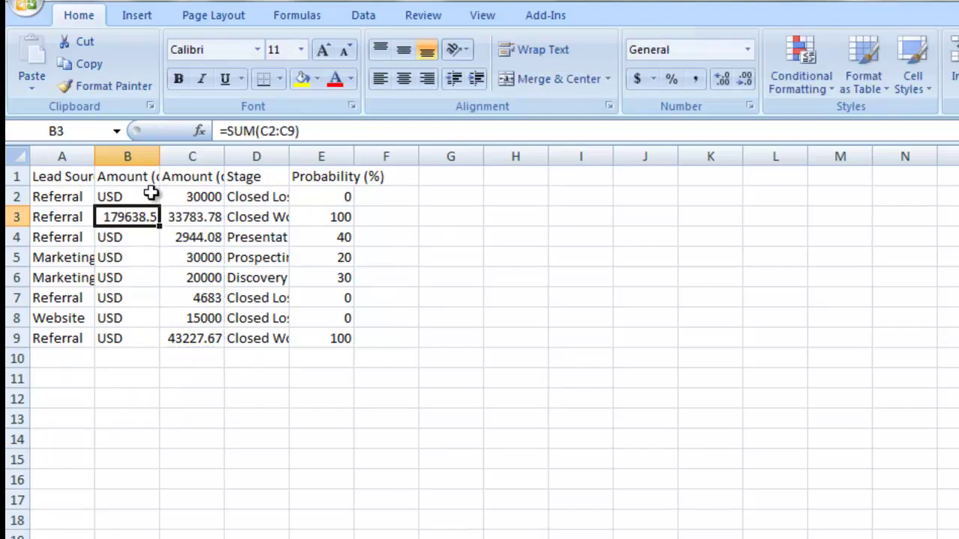
double_click(156, 160)
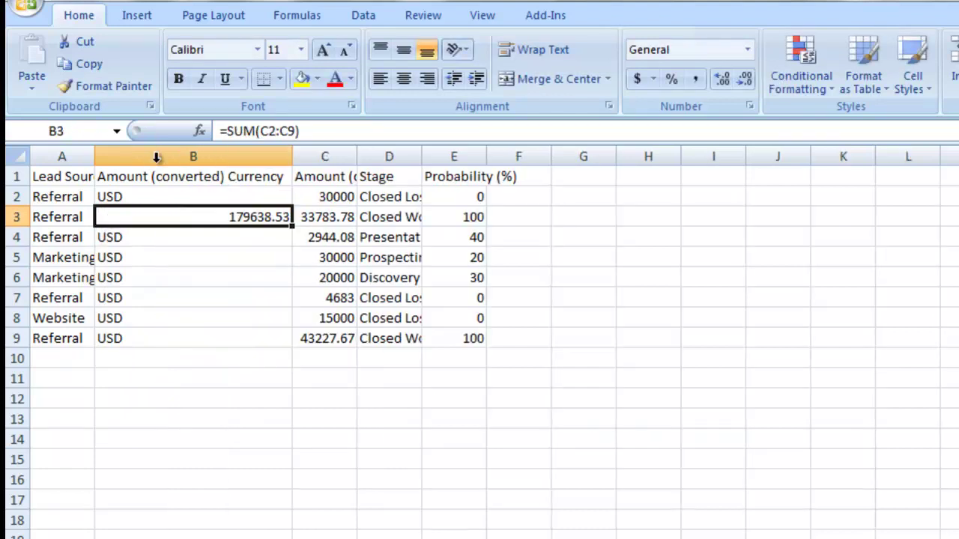
- Close the workbook Book5 without saving and return to the exported report
click(221, 242)
click(215, 217)
key(ctrl+w)
click(688, 412)
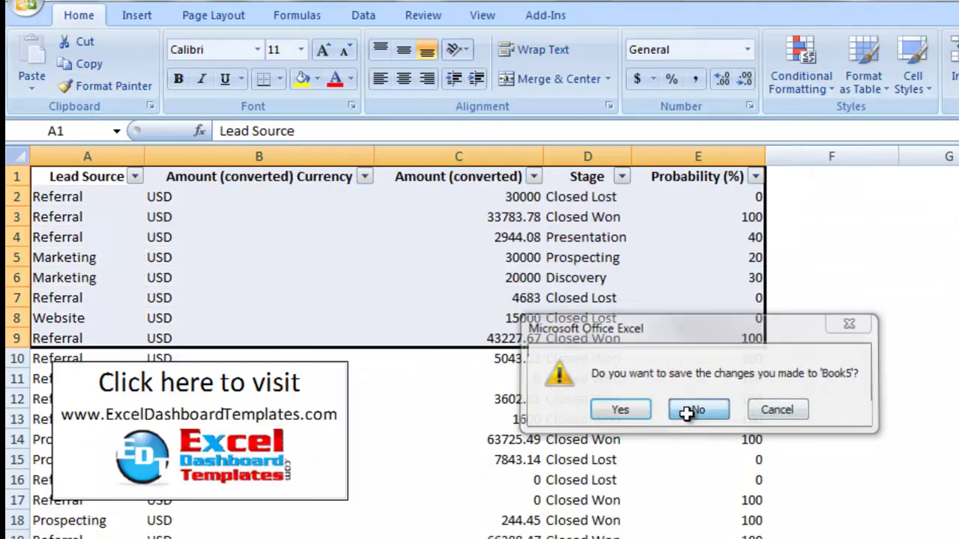
click(480, 397)
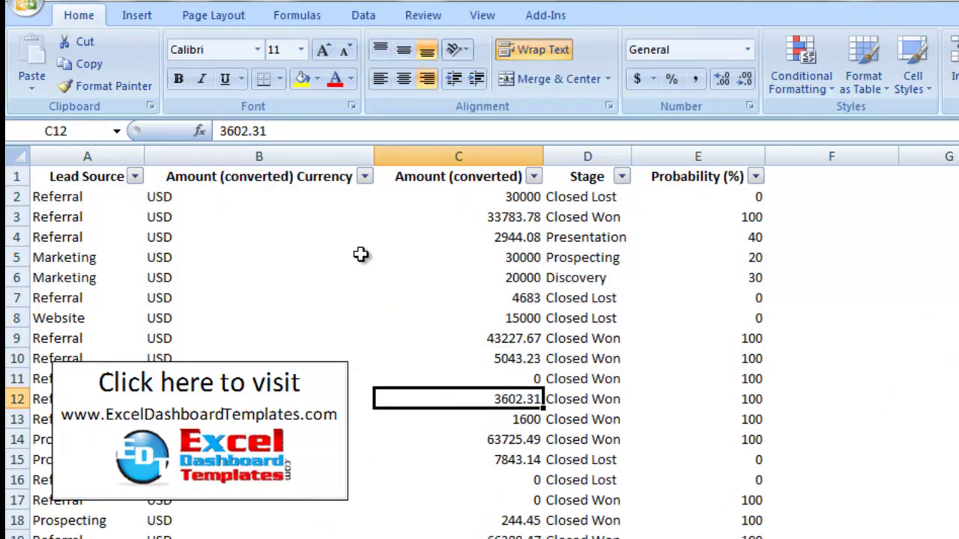
- Enter =SUM(C2:C7) in the empty cell F2 beside the exported report data
click(780, 198)
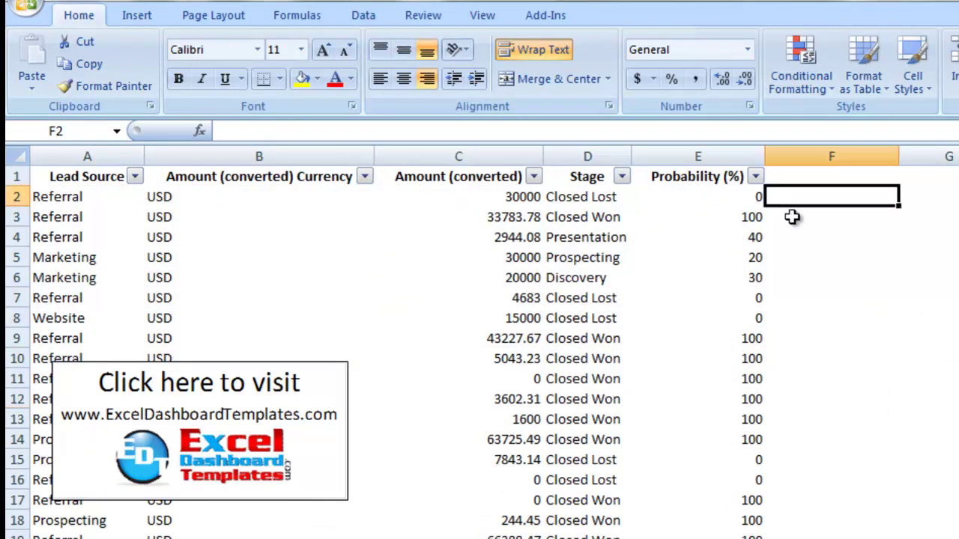
text(=sum()
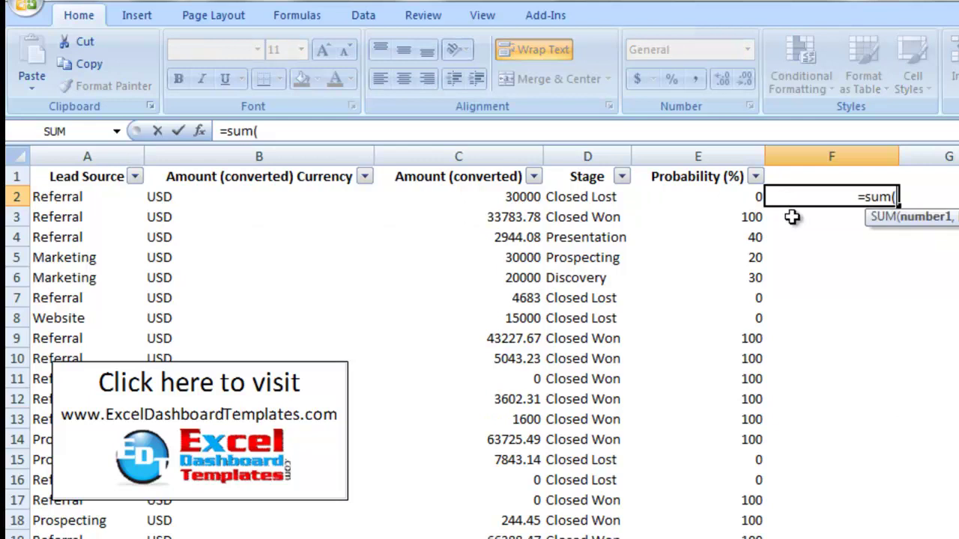
drag(505, 200, 503, 298)
text())
key(Return)
click(883, 196)
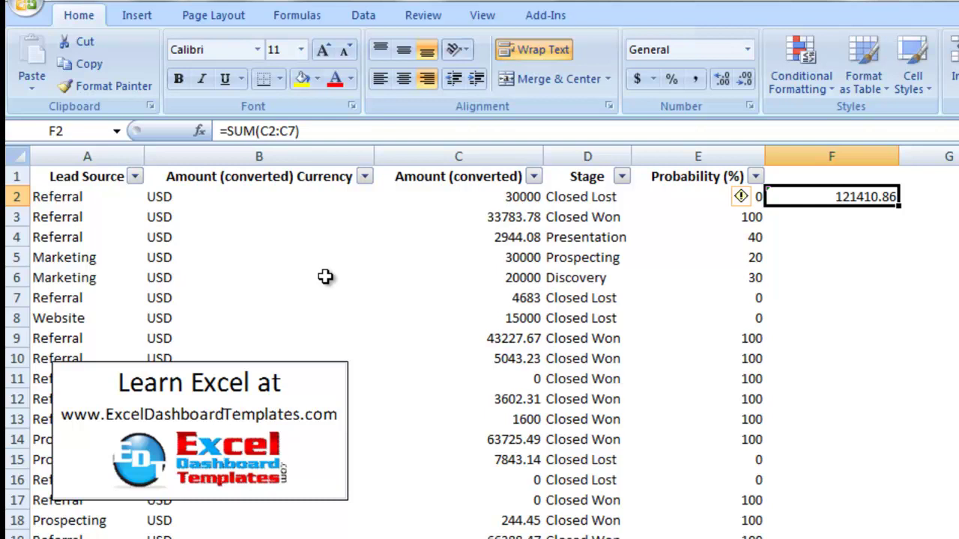
drag(839, 171, 839, 241)
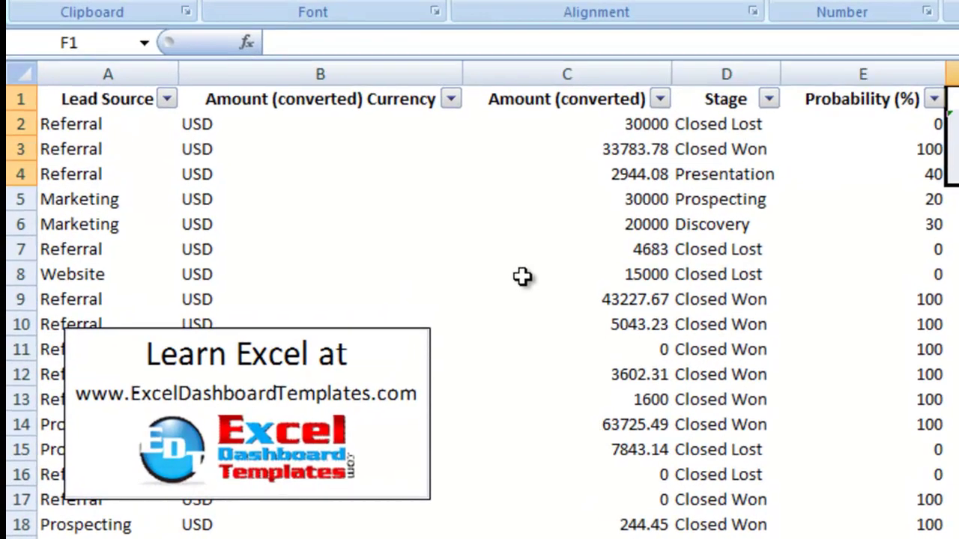
- Enter =sum(C3:C9) in the text-formatted cell B4 of the report
click(427, 199)
click(238, 167)
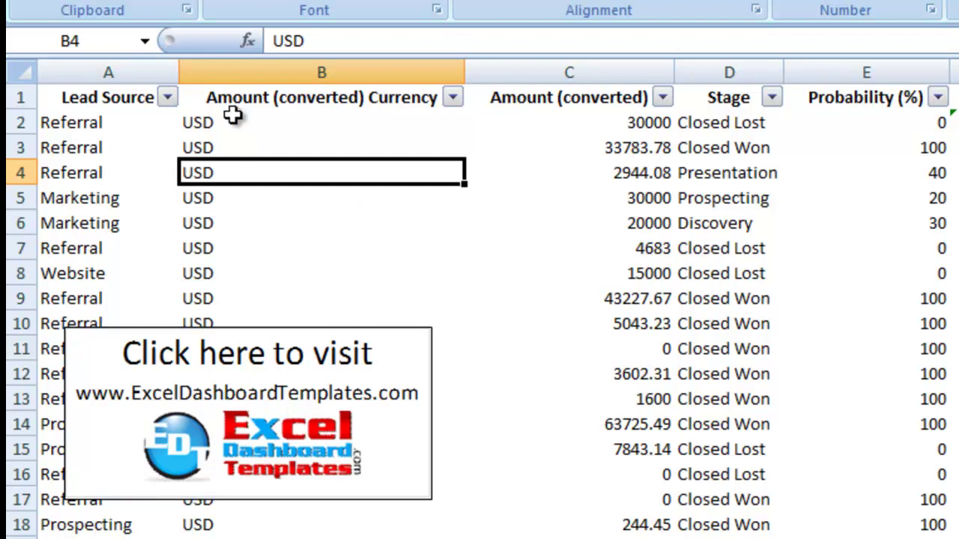
text(=sum()
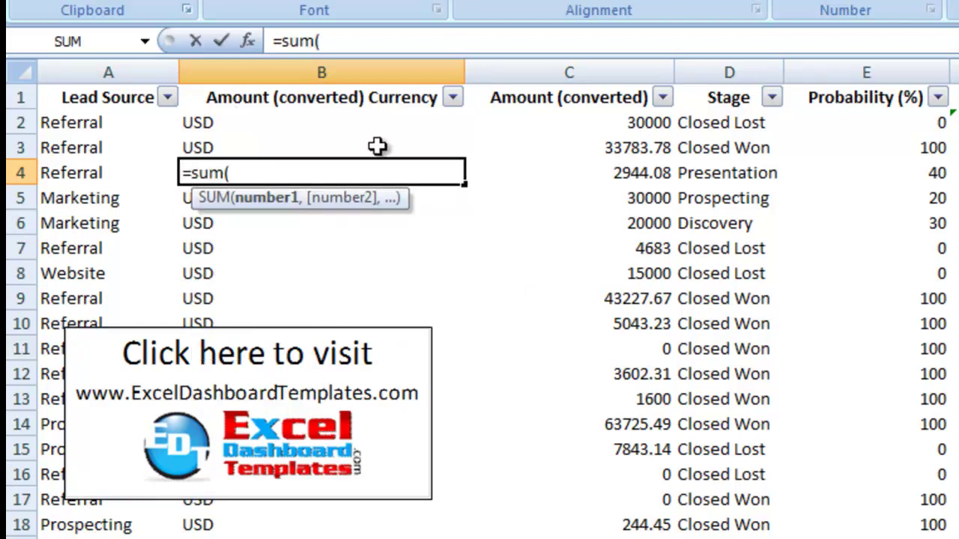
drag(561, 140, 580, 289)
text())
key(Return)
- Replace every "=" with "=" across the sheet using Find and Replace to make the B4 formula recalculate, and check B4
click(264, 170)
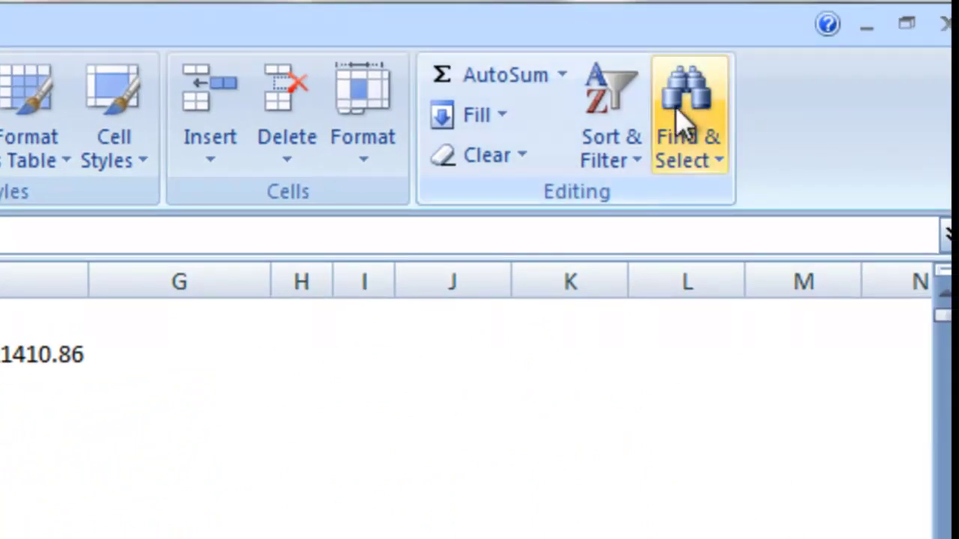
click(682, 120)
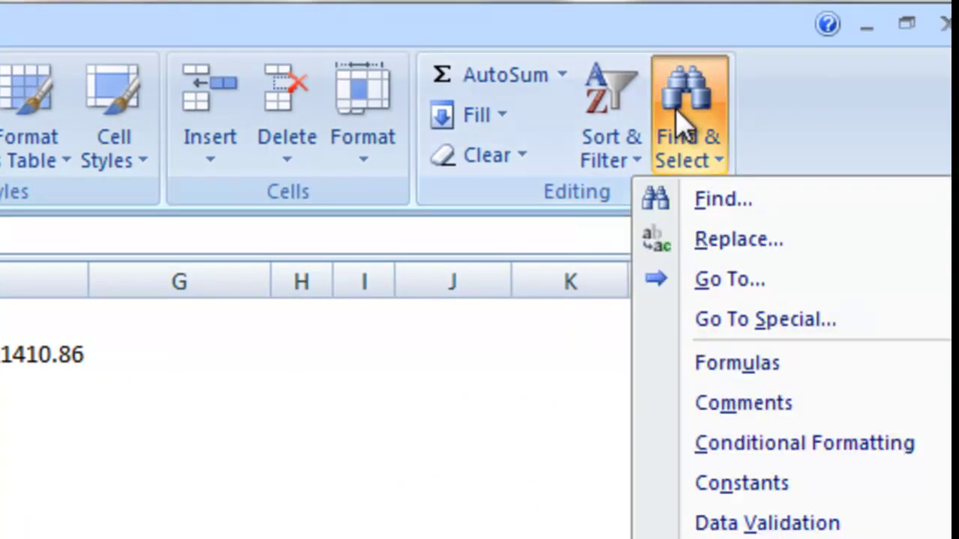
click(687, 242)
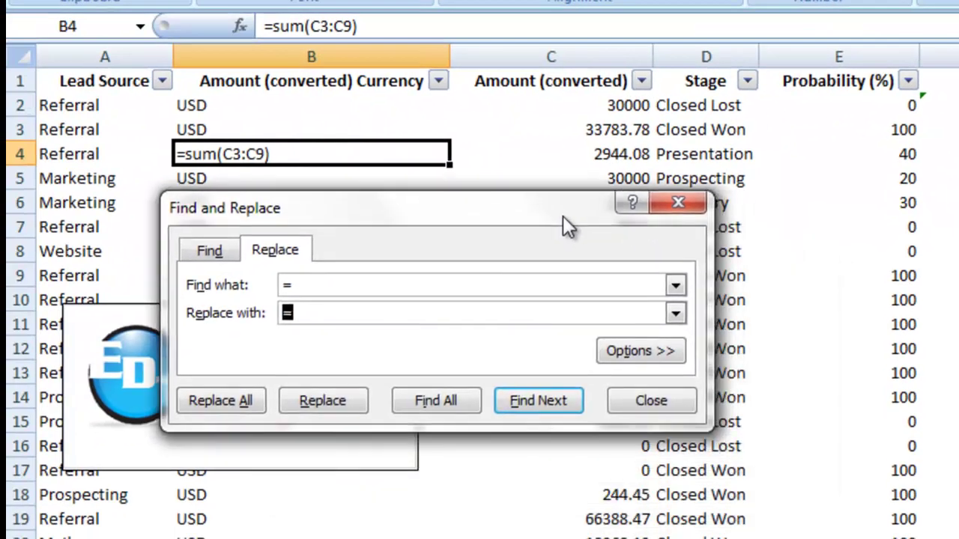
double_click(306, 284)
double_click(323, 315)
click(244, 405)
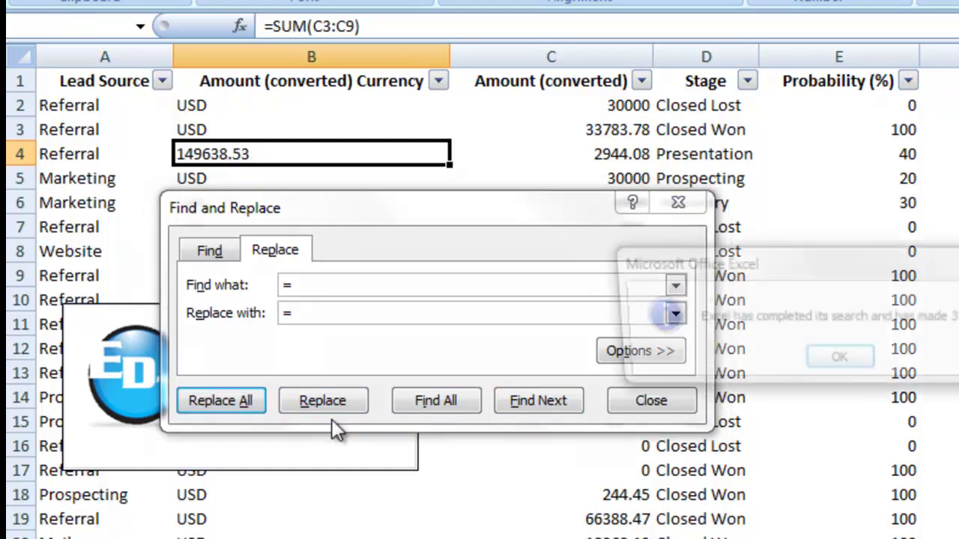
click(824, 358)
click(683, 405)
click(292, 176)
click(262, 153)
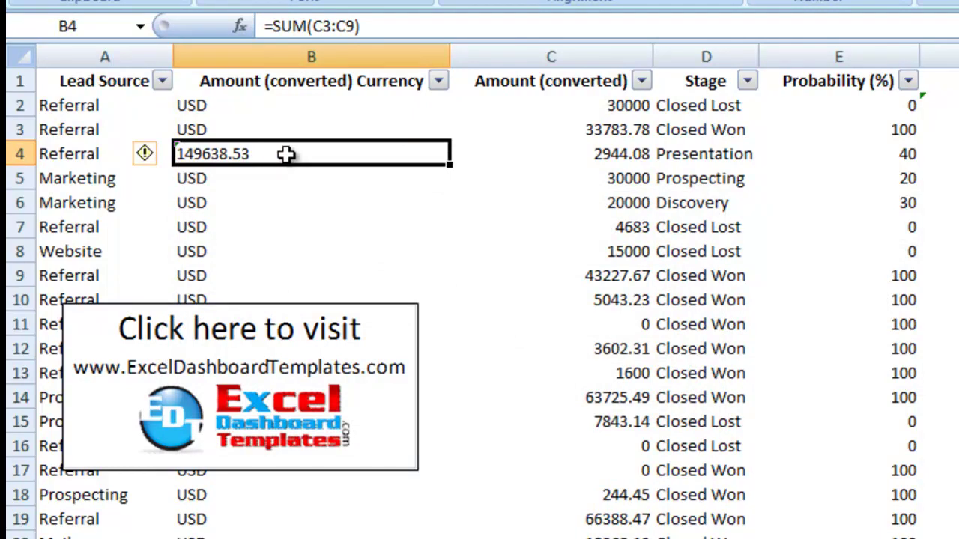
- Enter =sum(C3:C6) in the text-formatted cell B5, and reopen and re-confirm the entry
click(252, 173)
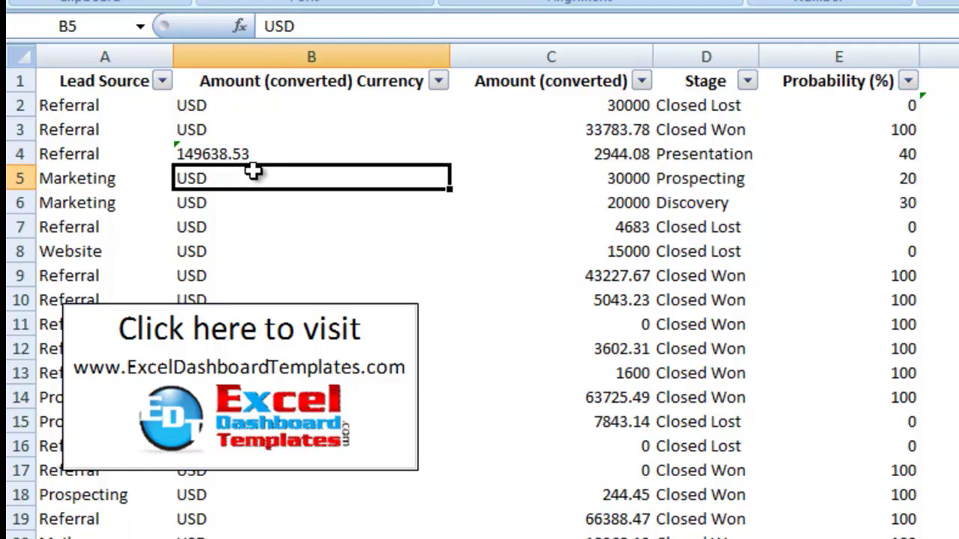
text(=sum()
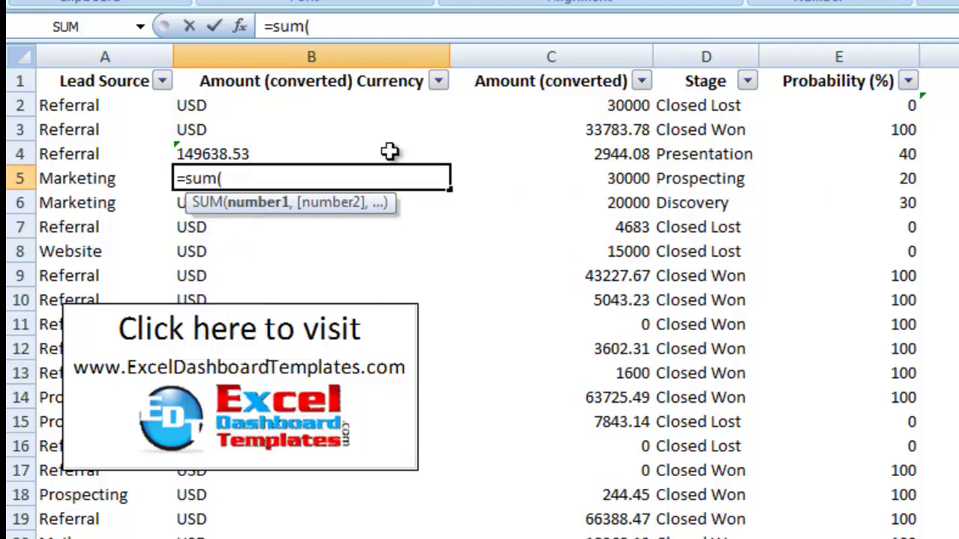
drag(570, 129, 580, 211)
text())
key(Return)
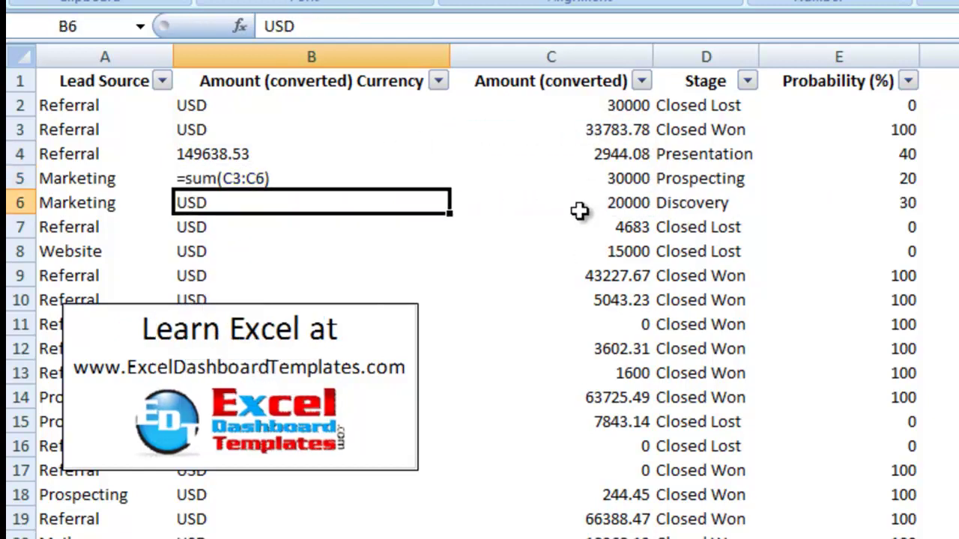
click(394, 174)
click(408, 26)
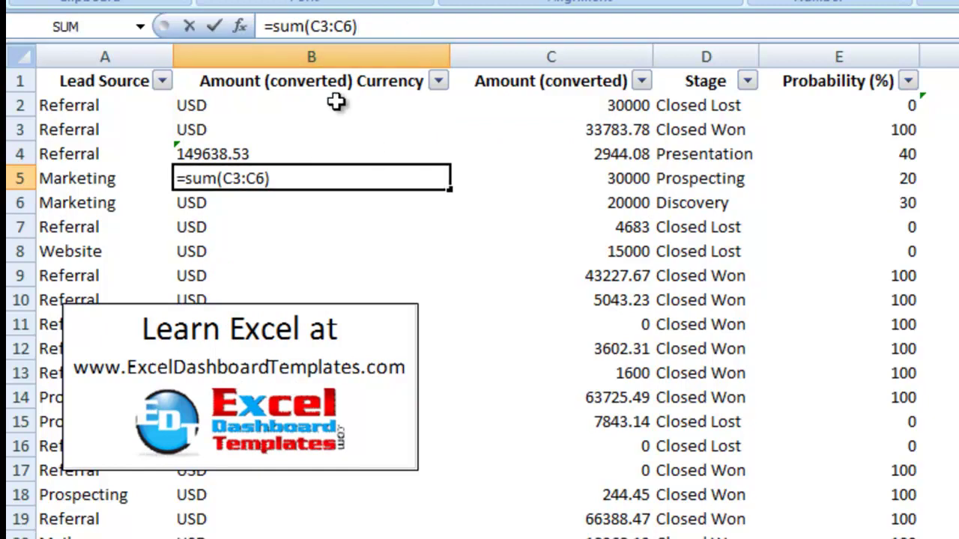
click(212, 27)
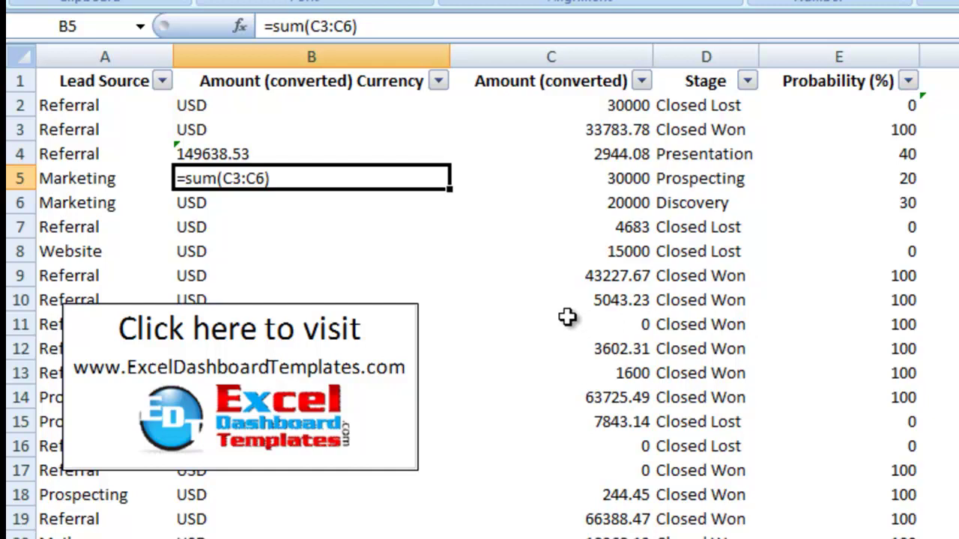
scroll(567, 317, down, 1)
scroll(568, 317, up, 1)
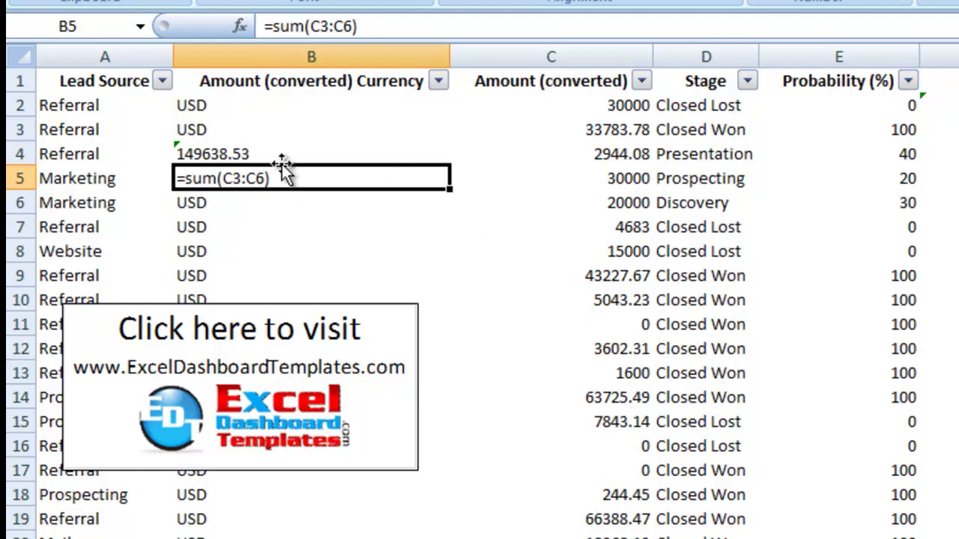
- Convert cells B4:B5 with Text to Columns, using Delimited, the Tab delimiter, General format and destination $B$4
drag(248, 157, 269, 176)
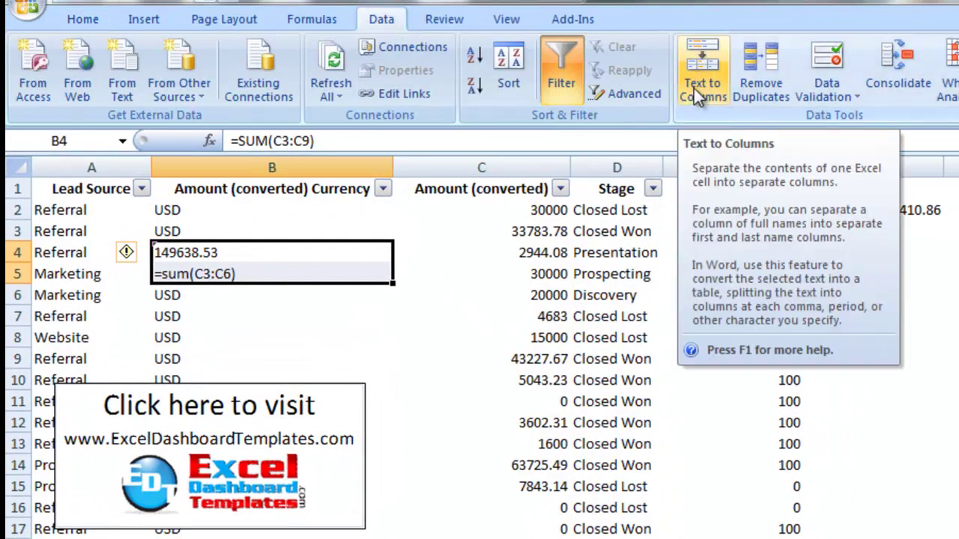
click(694, 88)
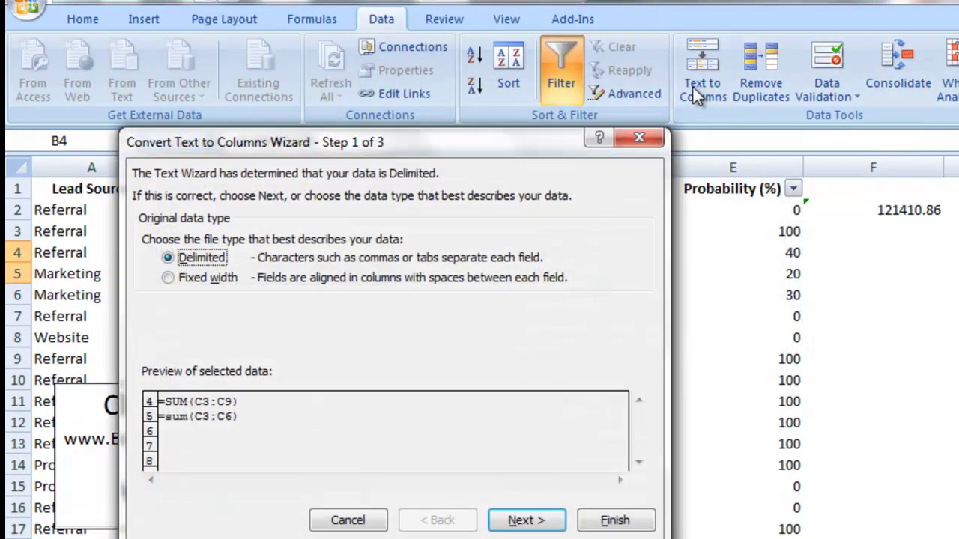
drag(511, 142, 453, 304)
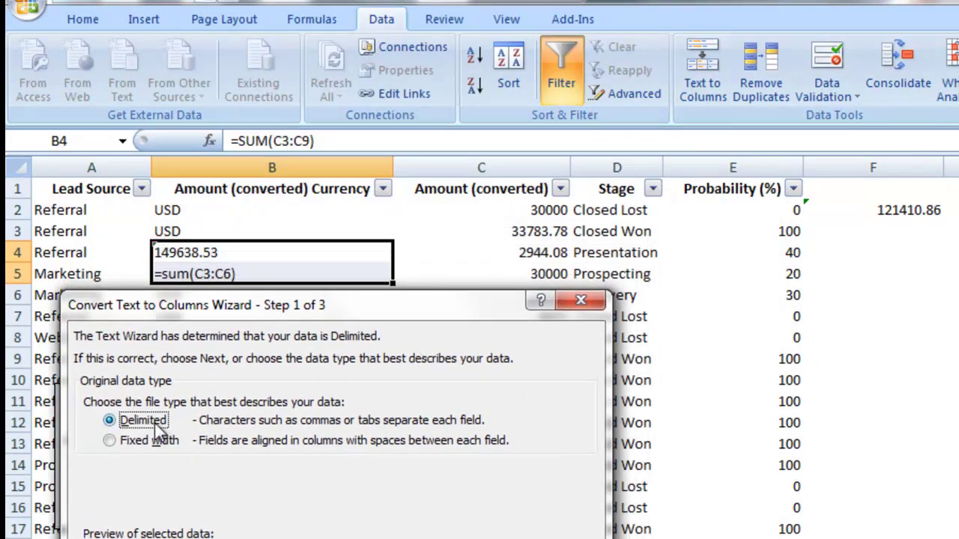
drag(212, 315, 483, 98)
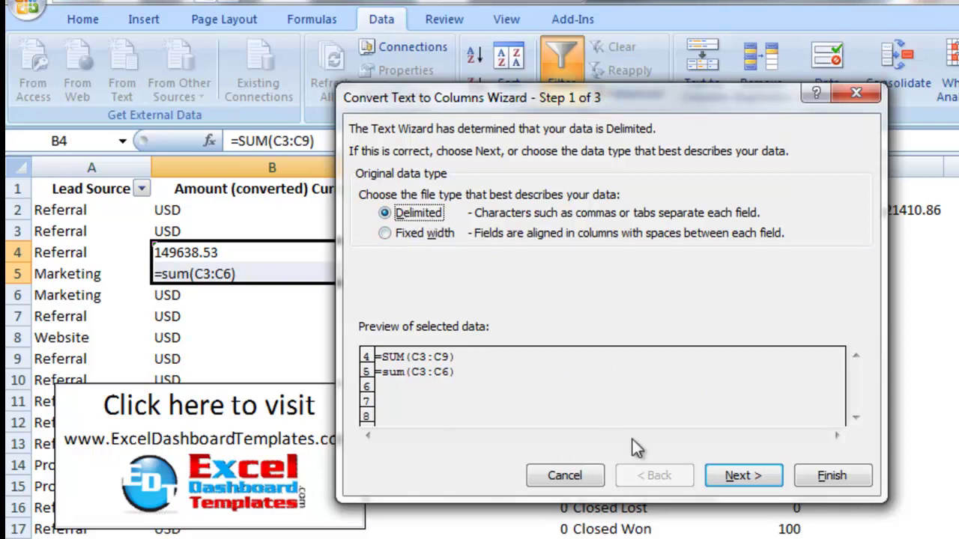
click(729, 478)
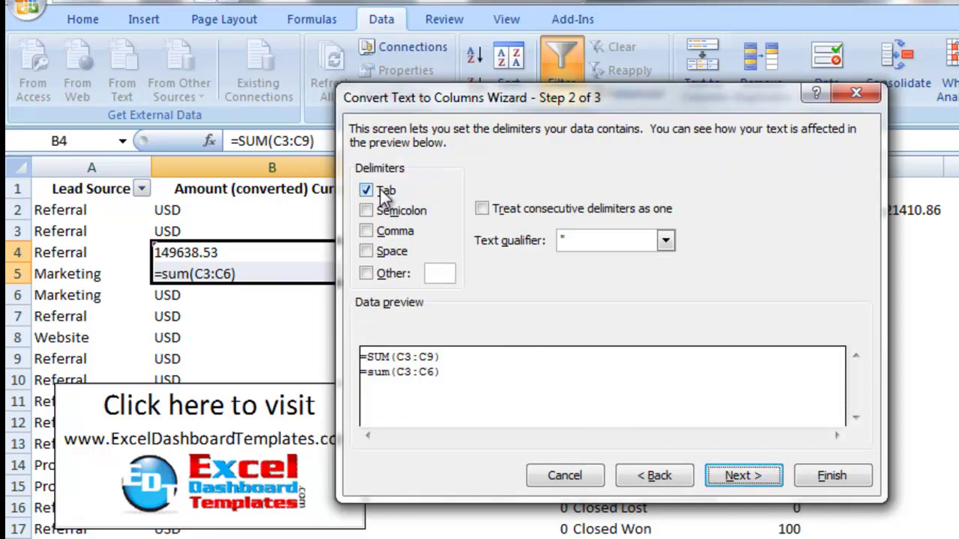
click(757, 479)
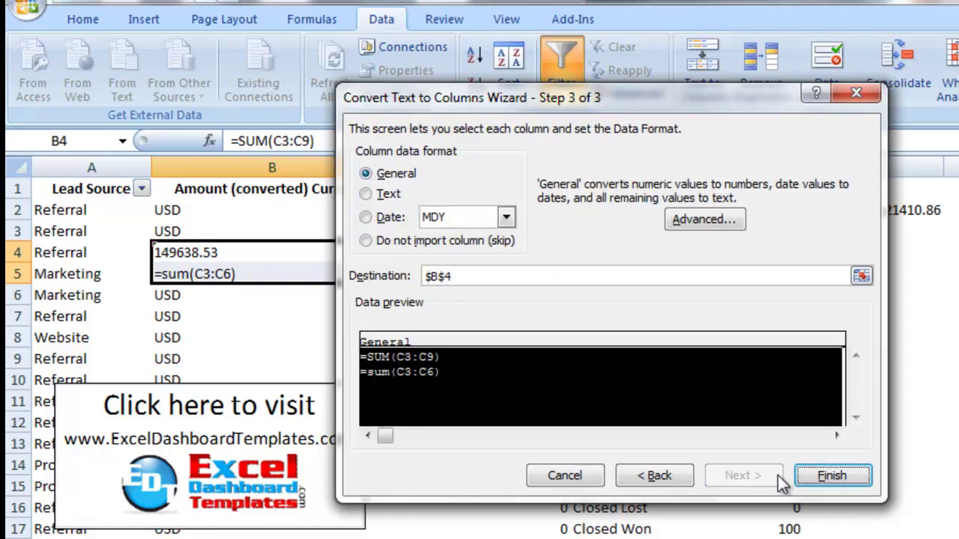
click(813, 480)
click(269, 299)
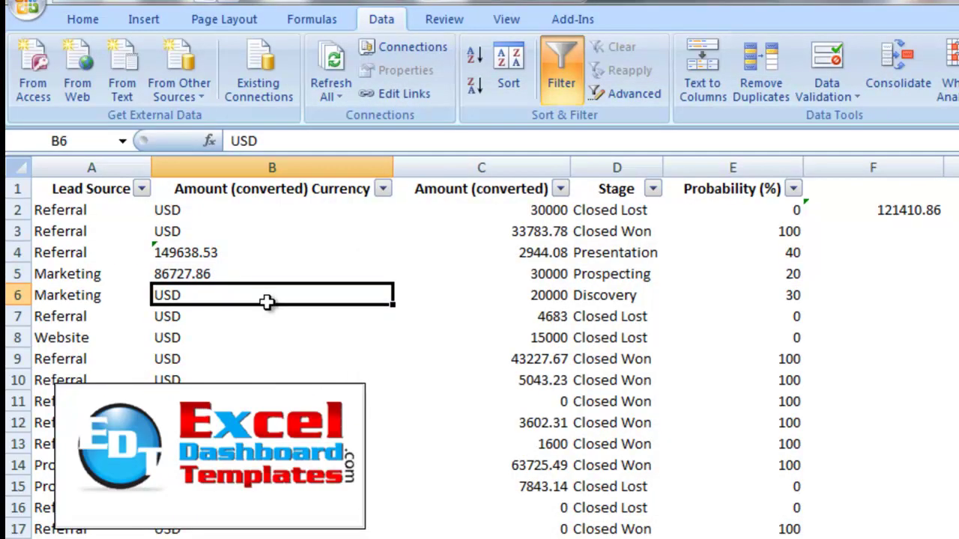
drag(219, 258, 222, 274)
click(255, 298)
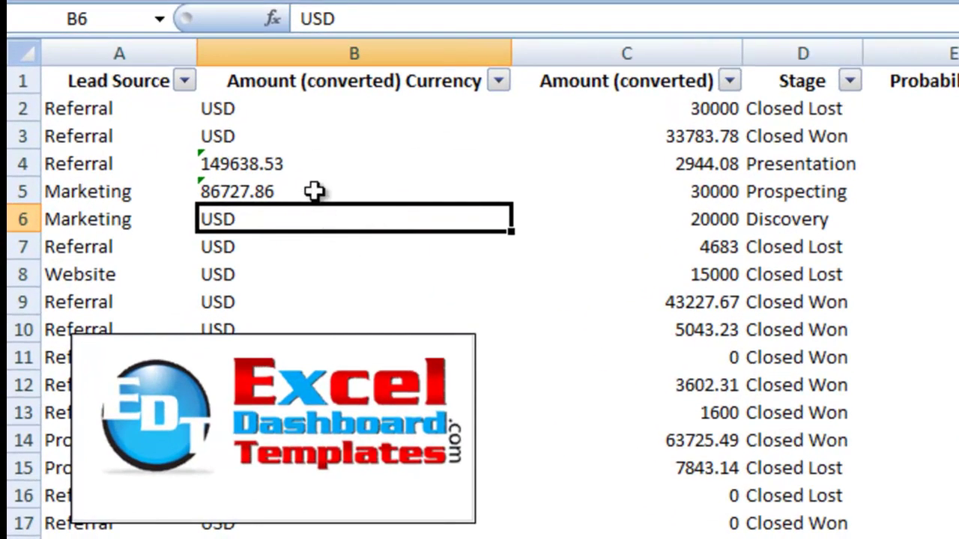
drag(321, 163, 322, 193)
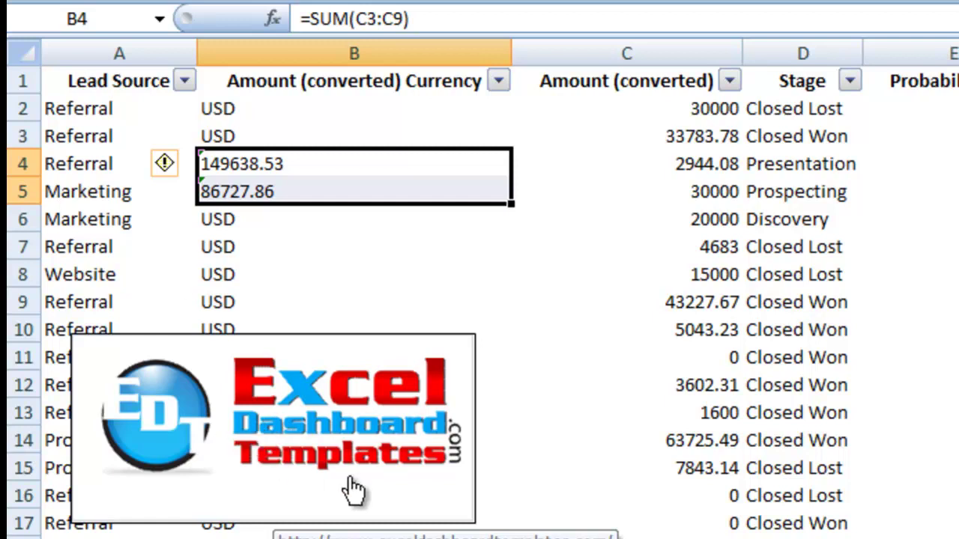
click(212, 495)
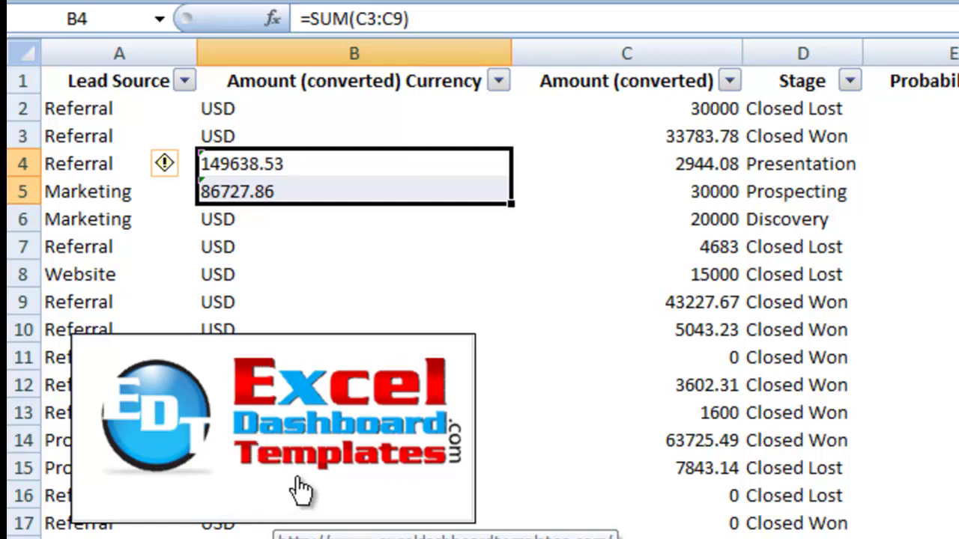